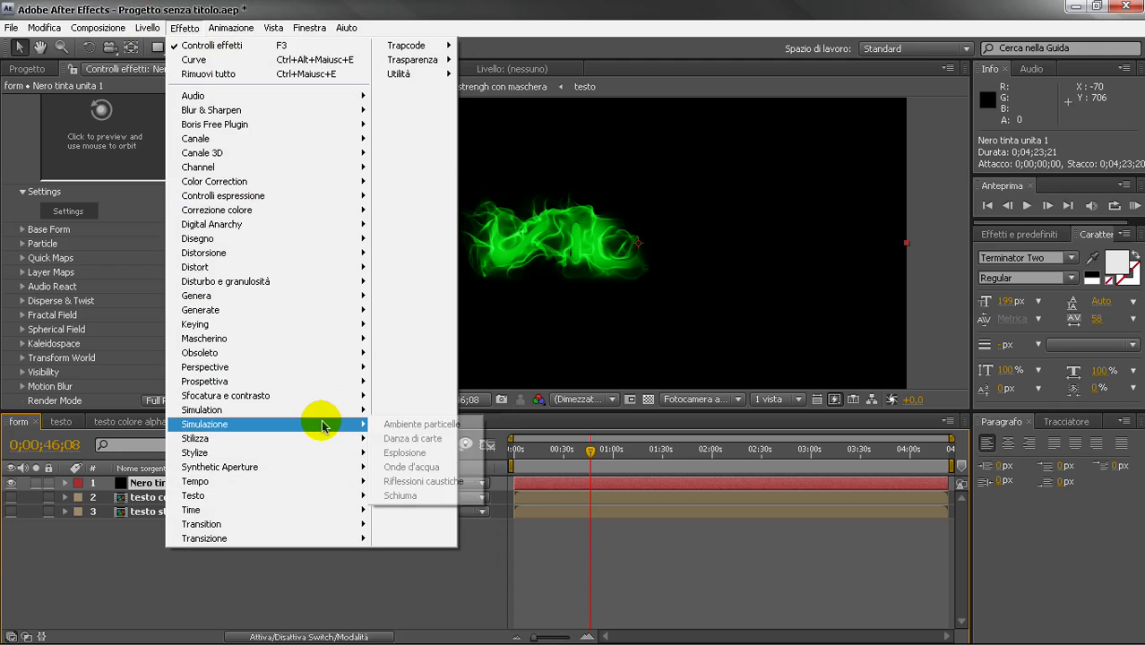
Step: Apply the Bagliore effect to the Nero tinta unita 1 layer with Soglia 10,2%, Raggio 35 and Intensità 25
mouse_move(320, 438)
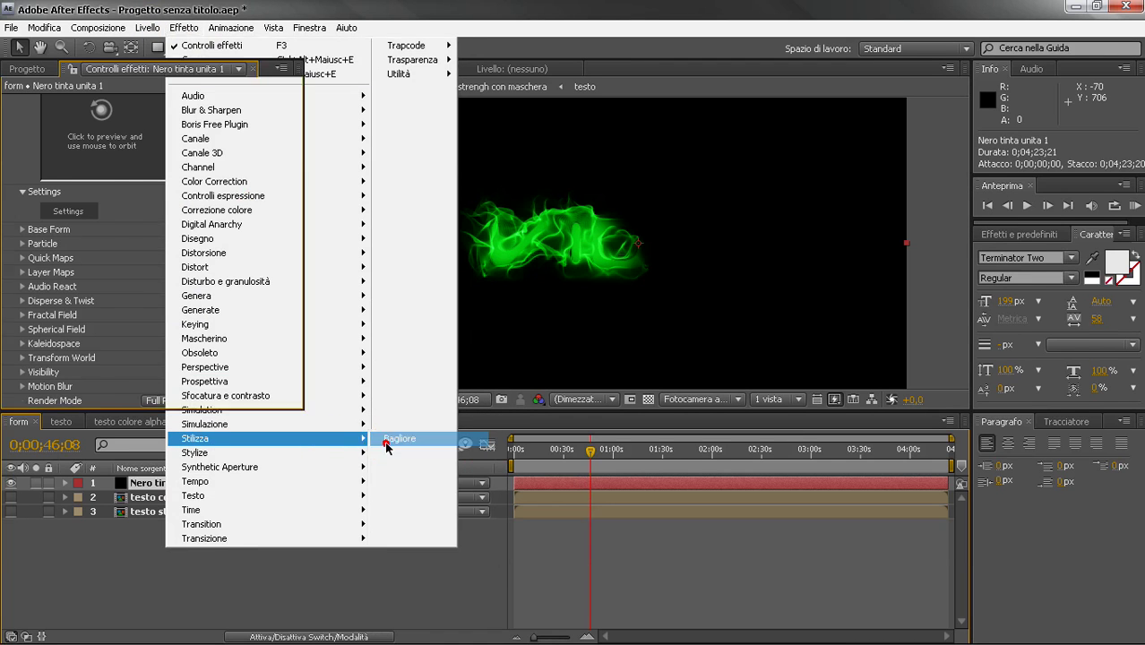
click(387, 438)
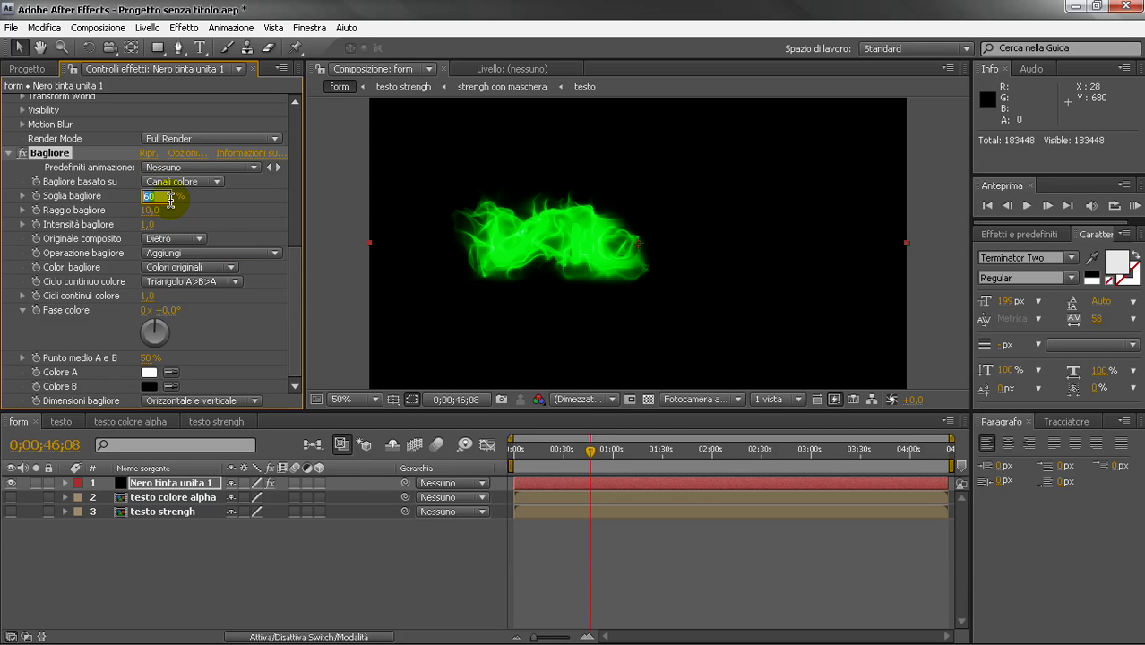
text(10,2)
click(151, 211)
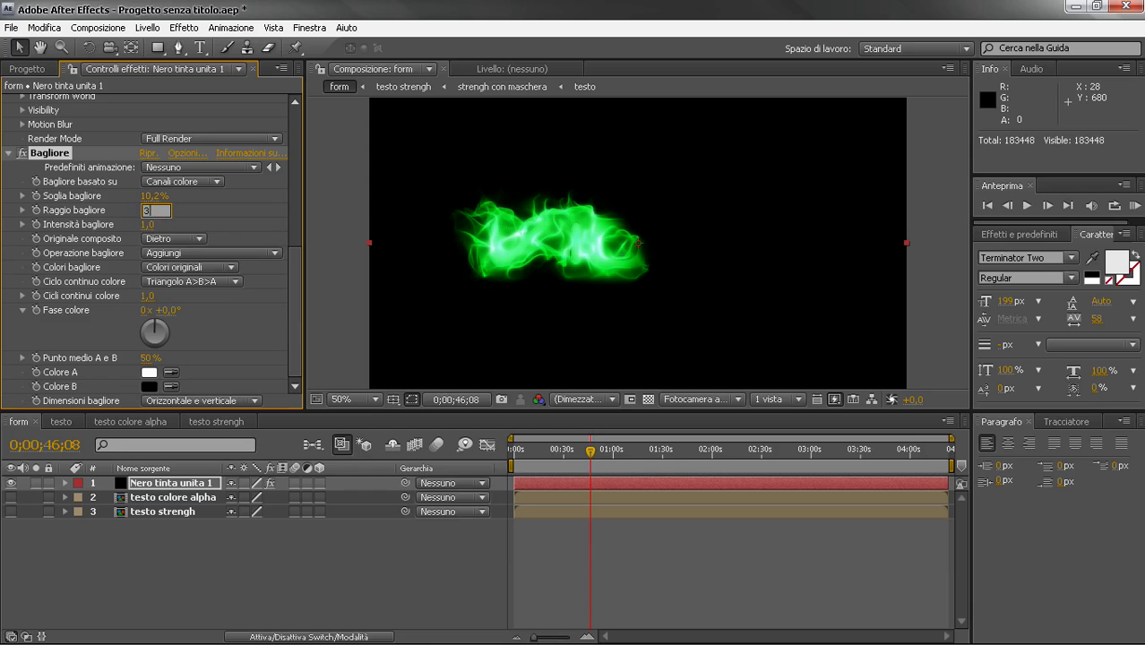
text(35)
click(188, 215)
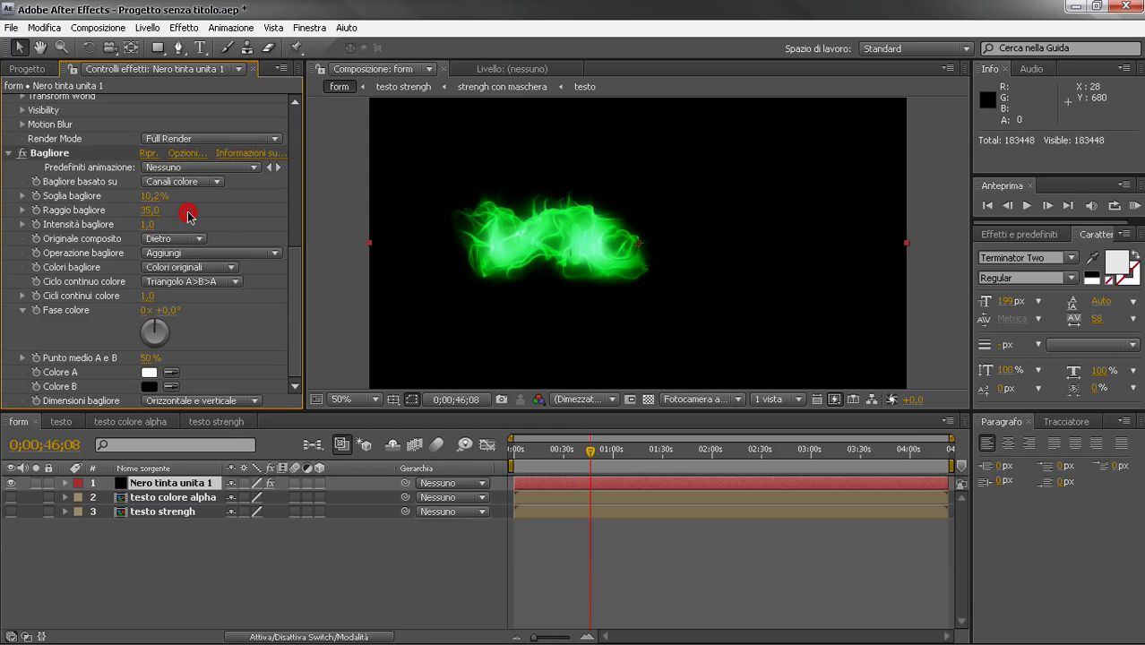
click(151, 226)
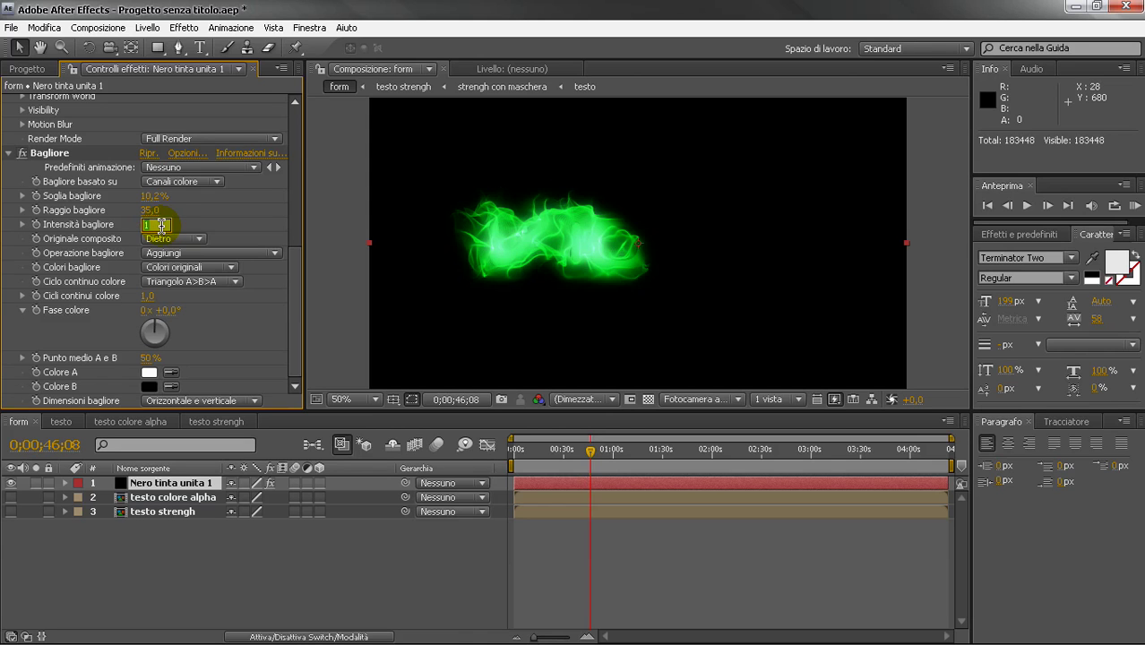
text(25)
click(213, 232)
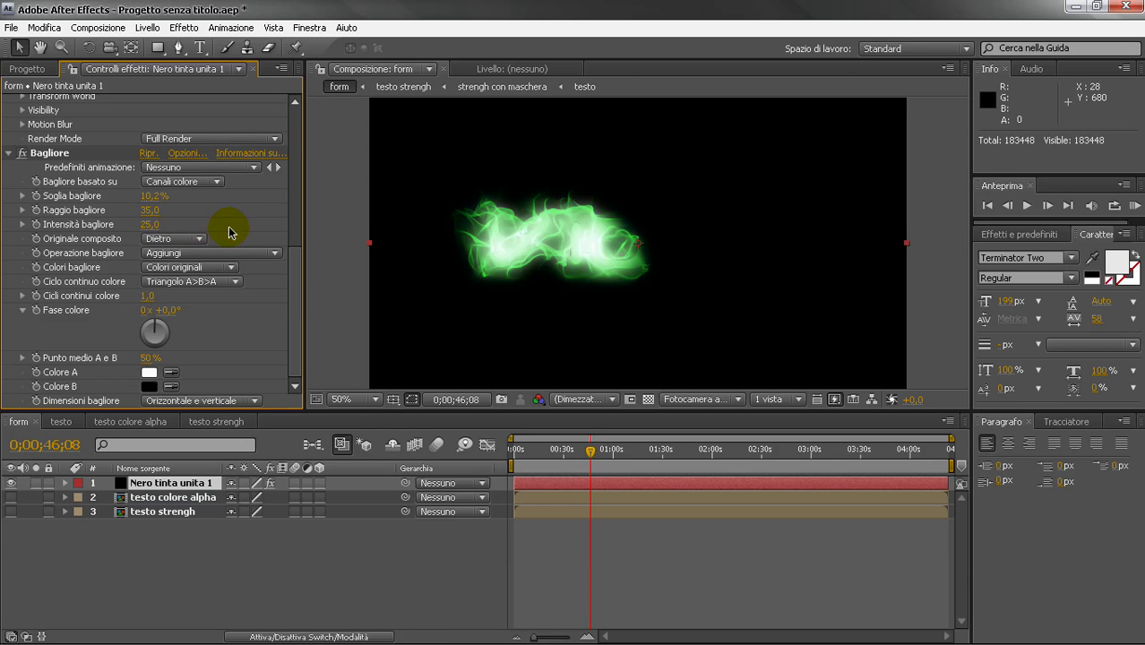
Step: Add a Curve effect to the Nero tinta unita 1 layer and bend its RGB curve downward with two points
click(190, 27)
mouse_move(282, 210)
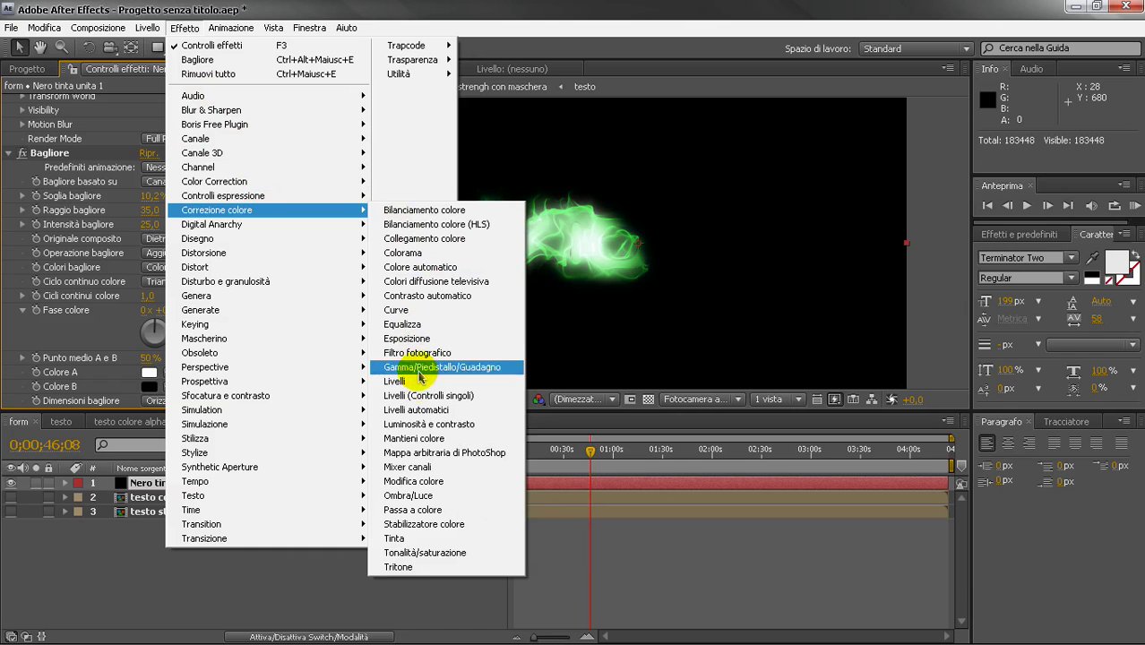
click(405, 309)
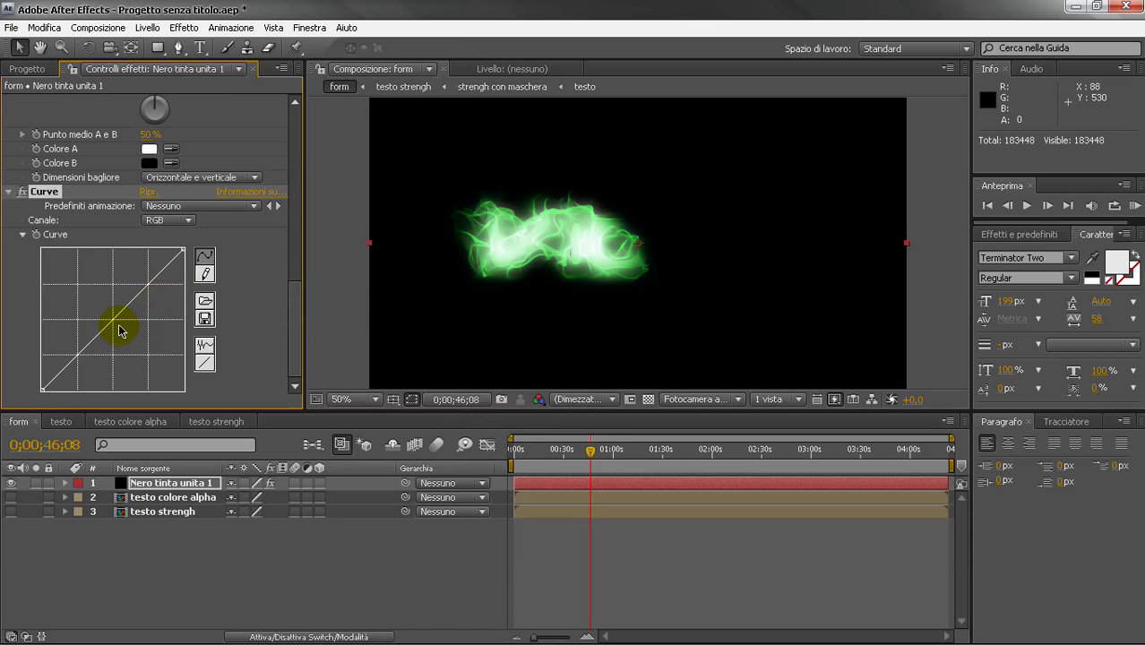
drag(104, 329, 159, 319)
drag(121, 359, 123, 366)
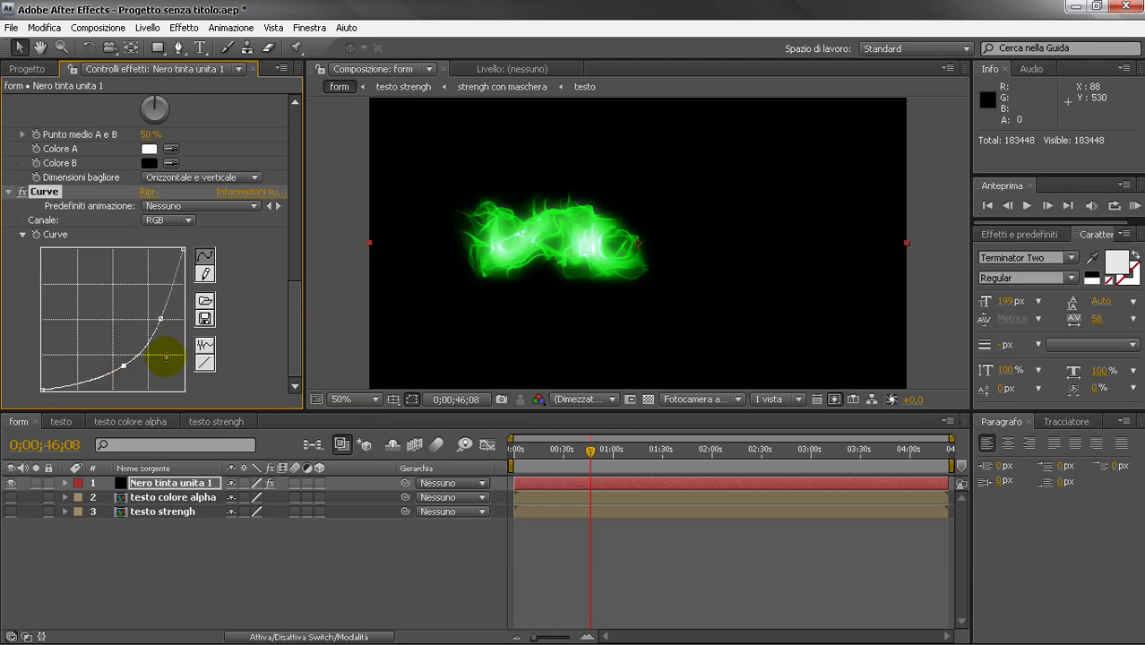
Step: Move the current time to 0;01;07;06 and collapse the Curve, Bagliore and Settings groups of the solid's effects
click(624, 453)
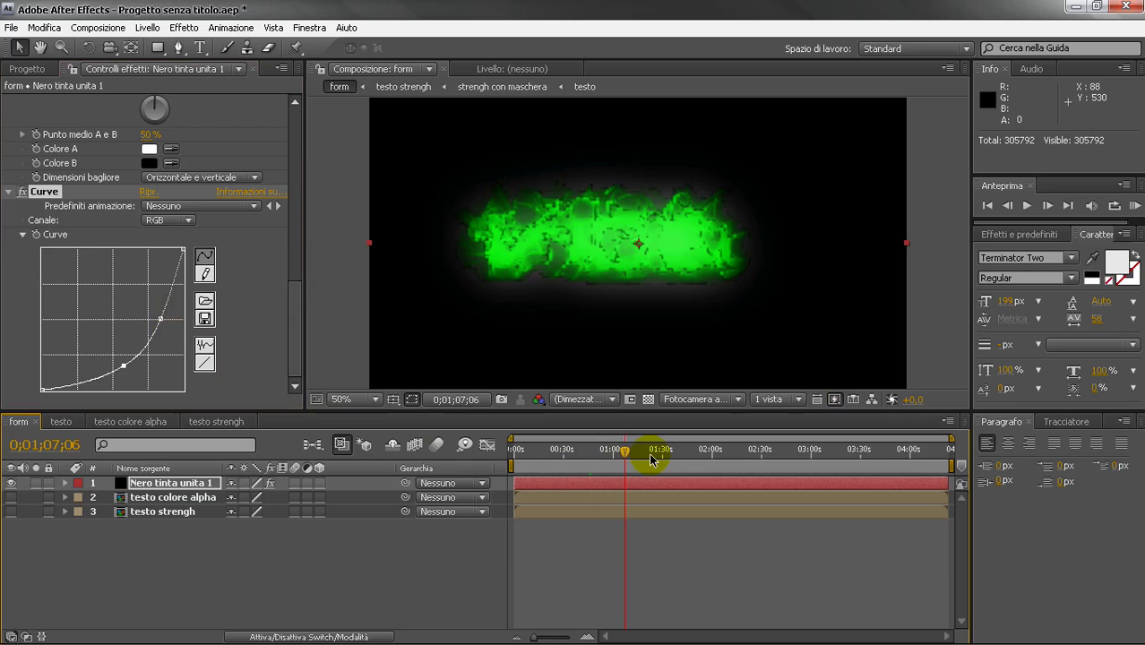
click(10, 191)
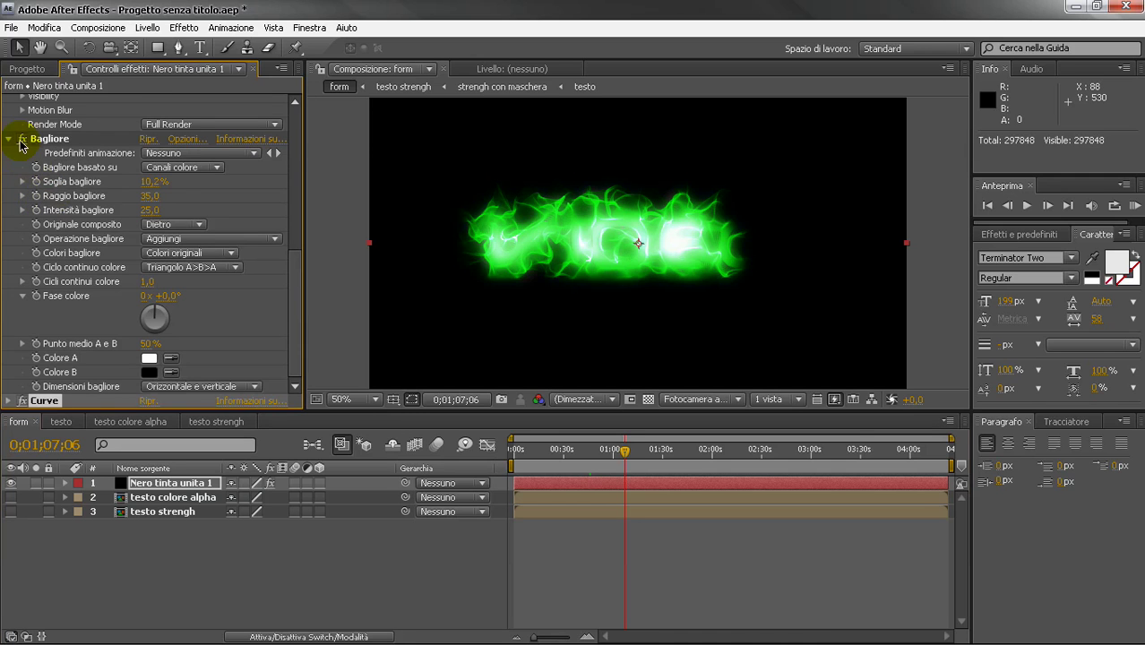
click(11, 140)
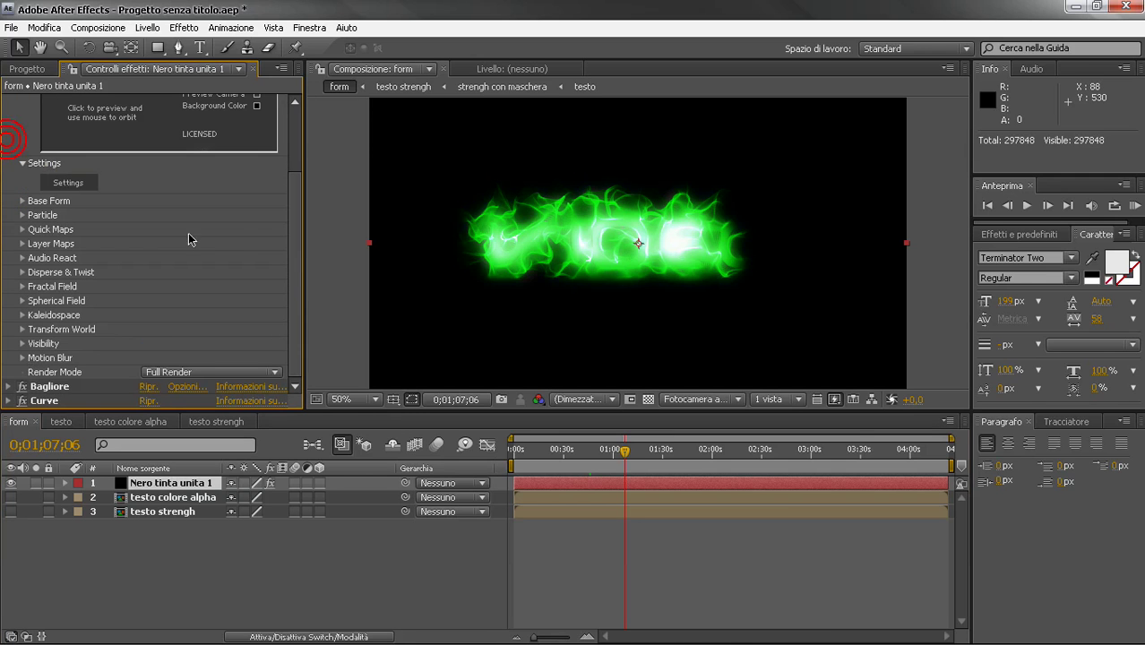
click(22, 165)
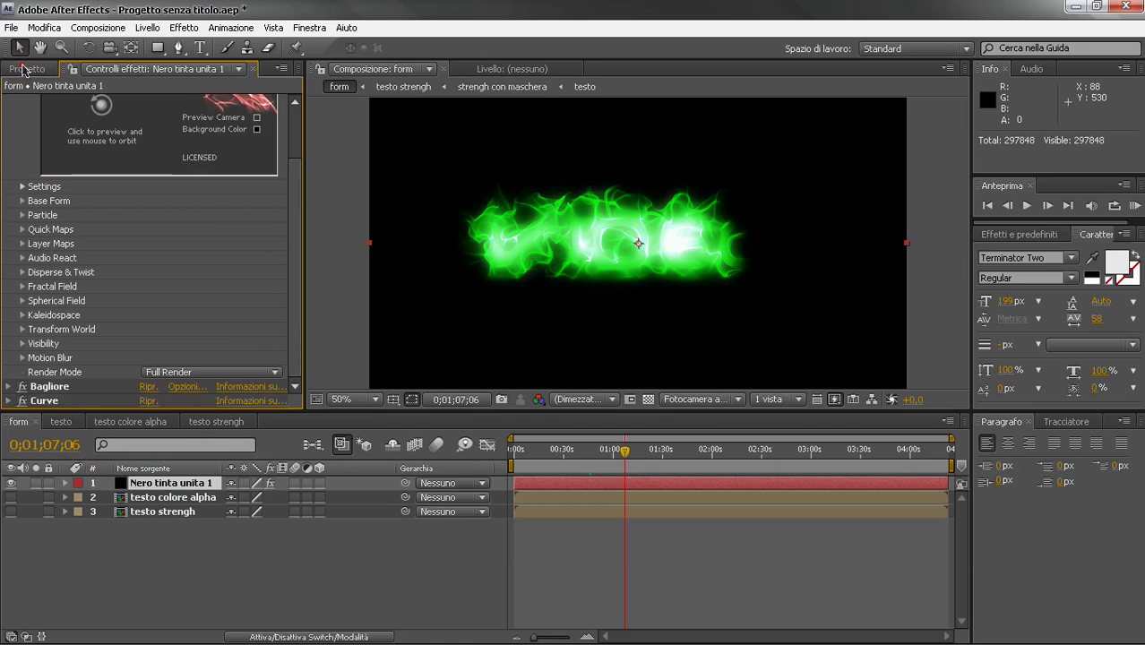
Step: Place the testo composition directly beneath the Nero tinta unita 1 layer in the form composition and open it
click(26, 69)
drag(47, 271, 105, 491)
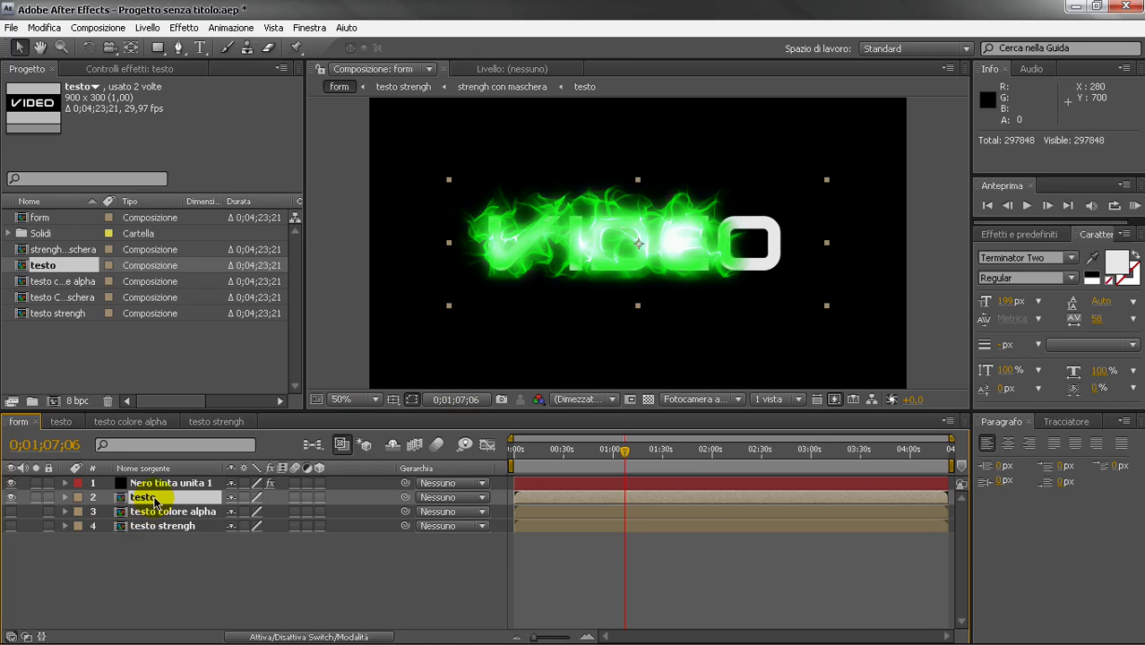
double_click(154, 500)
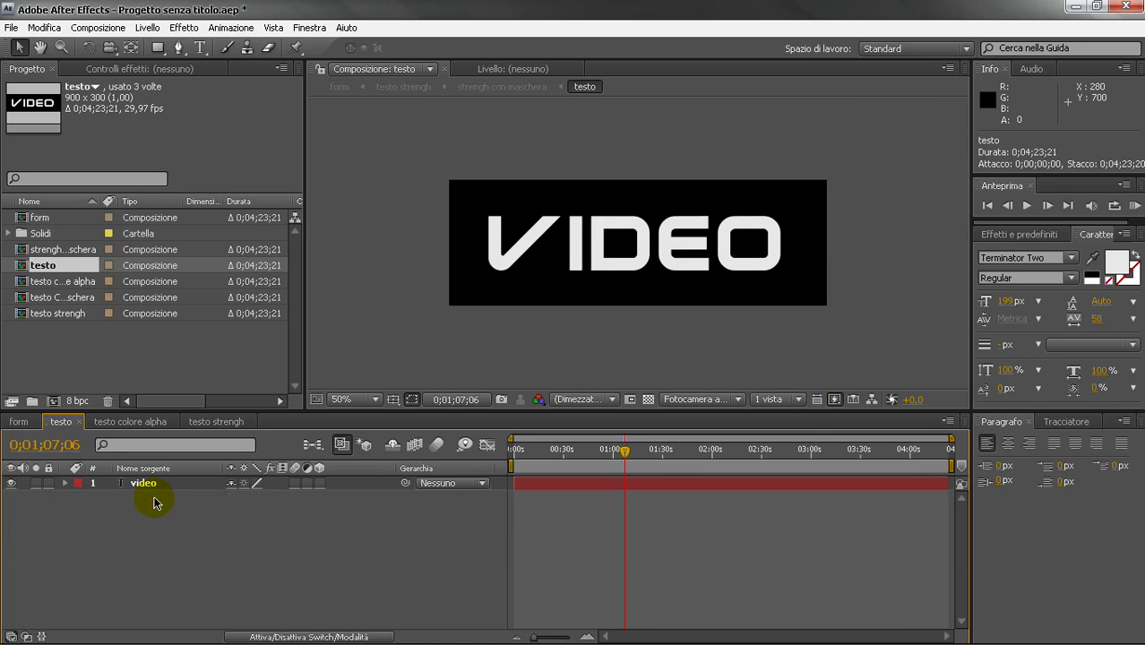
Step: Apply the Alfa rilievo perspective effect to the video text layer in the testo composition
click(143, 488)
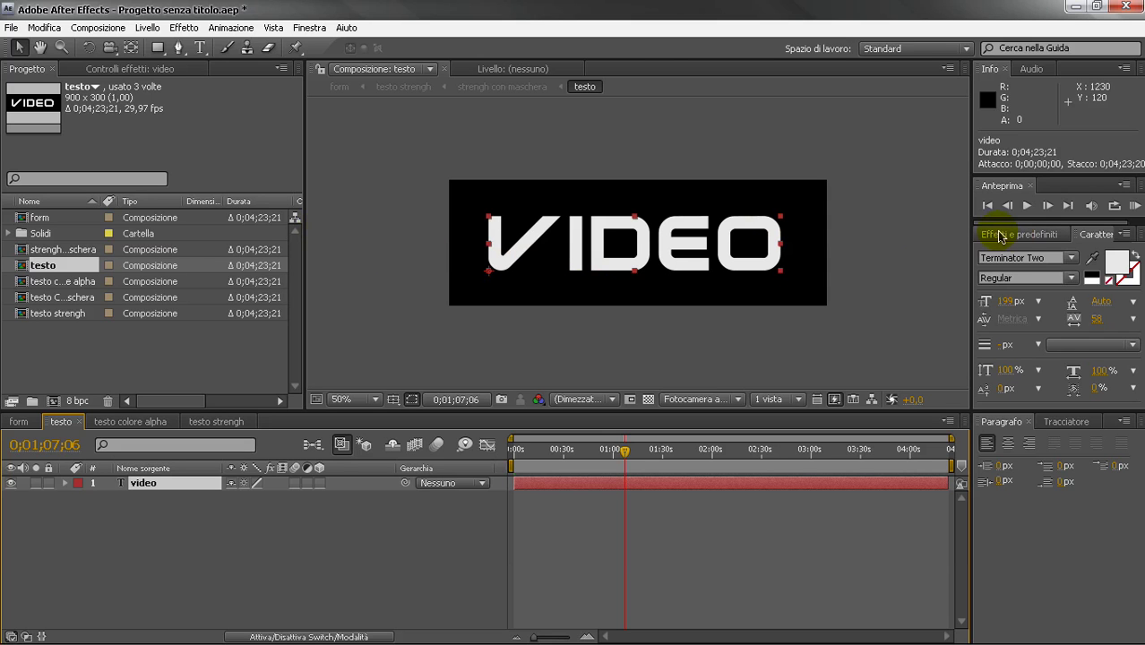
click(186, 28)
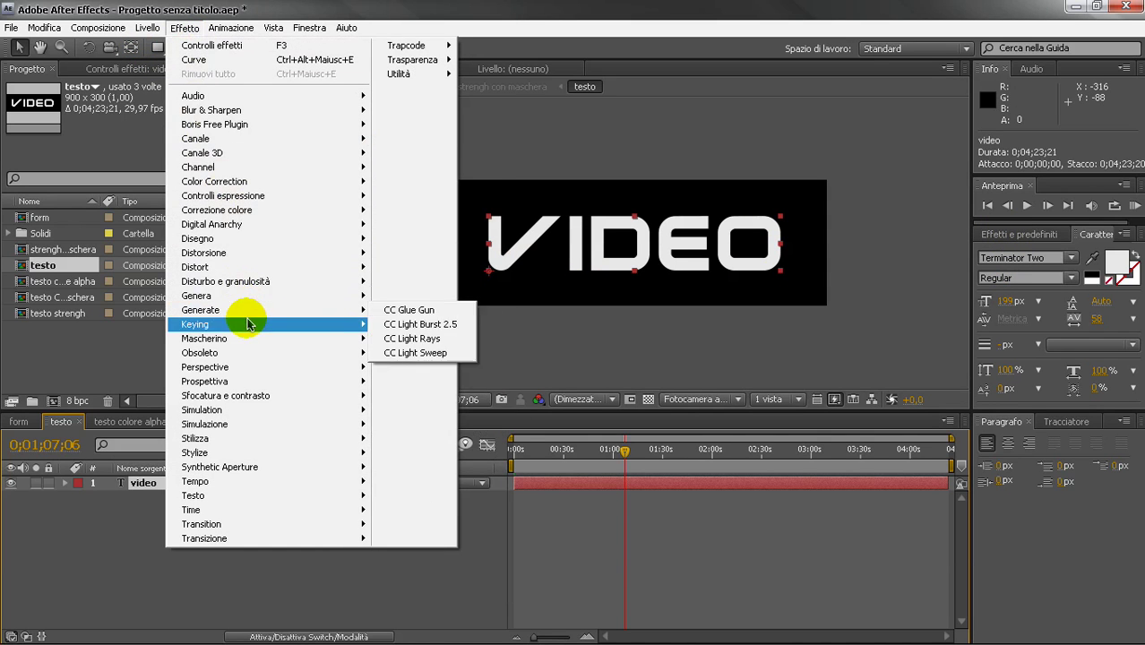
mouse_move(249, 354)
mouse_move(240, 387)
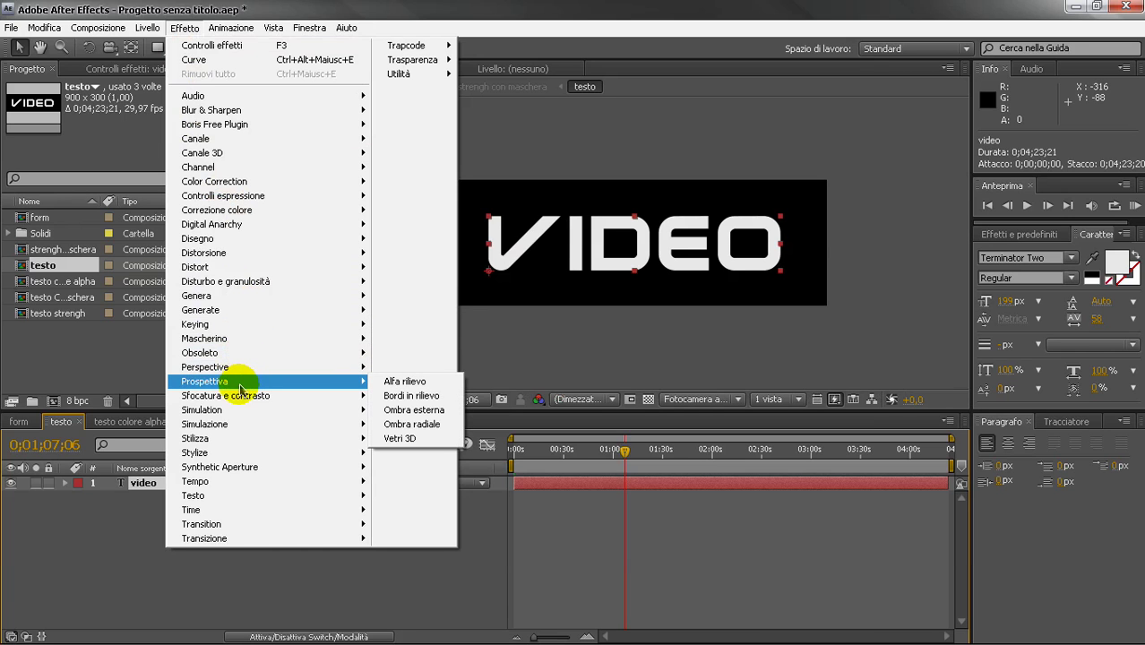
click(408, 385)
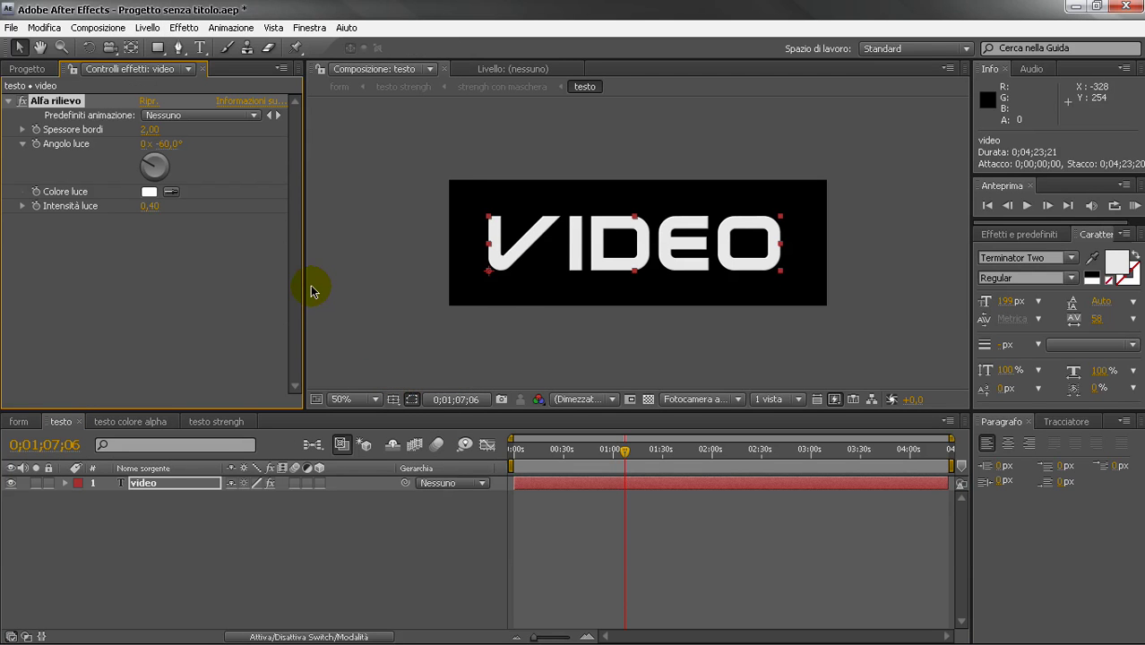
Step: Apply the Sfumatura generate effect to the video text layer and reorder it above Alfa rilievo
click(188, 29)
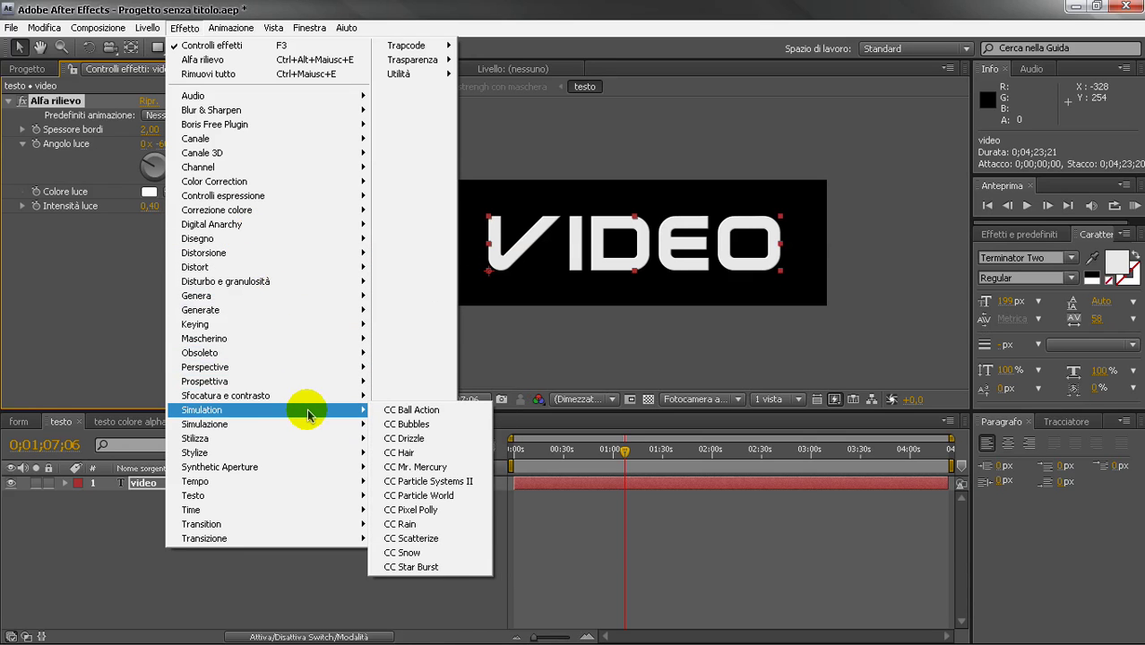
mouse_move(310, 434)
mouse_move(310, 396)
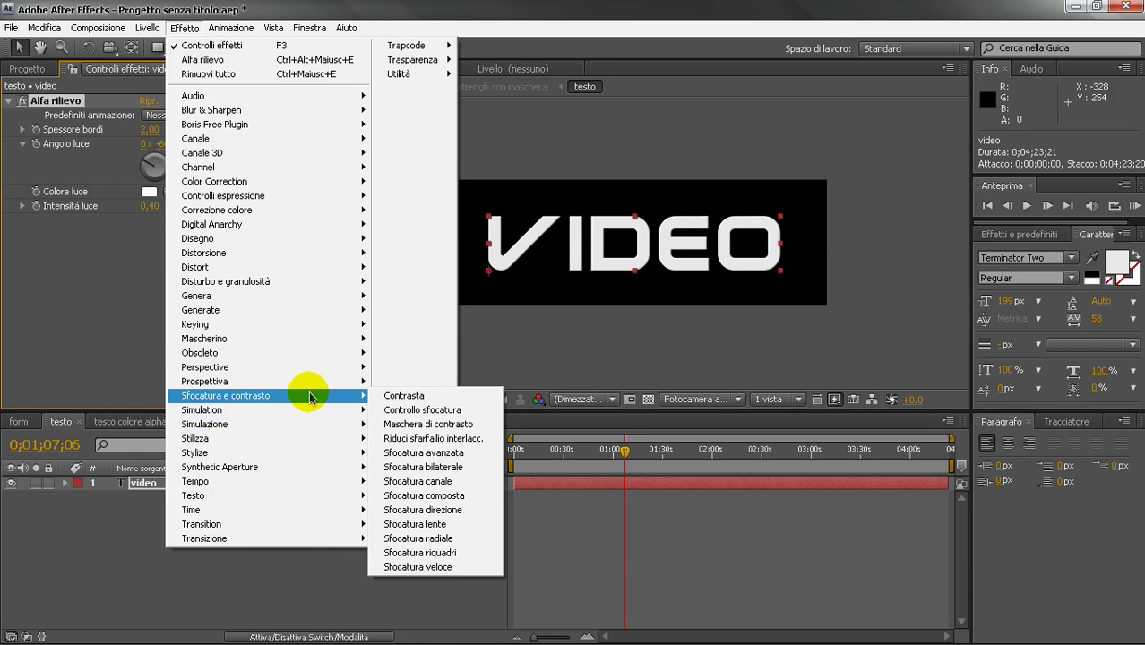
mouse_move(311, 345)
mouse_move(309, 299)
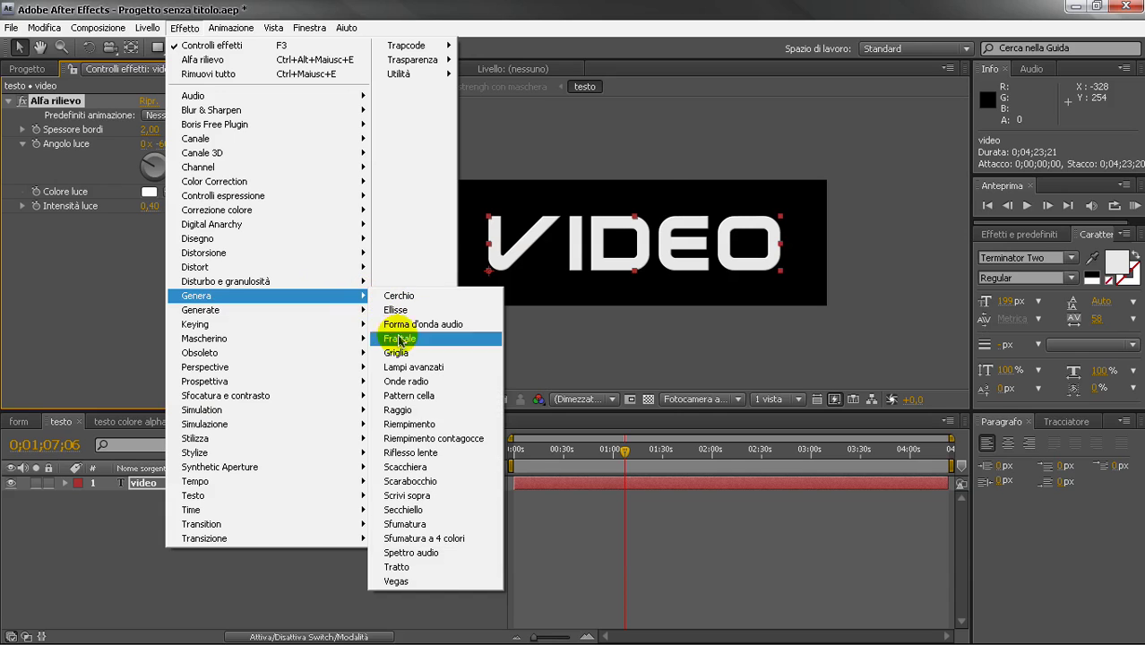
click(405, 524)
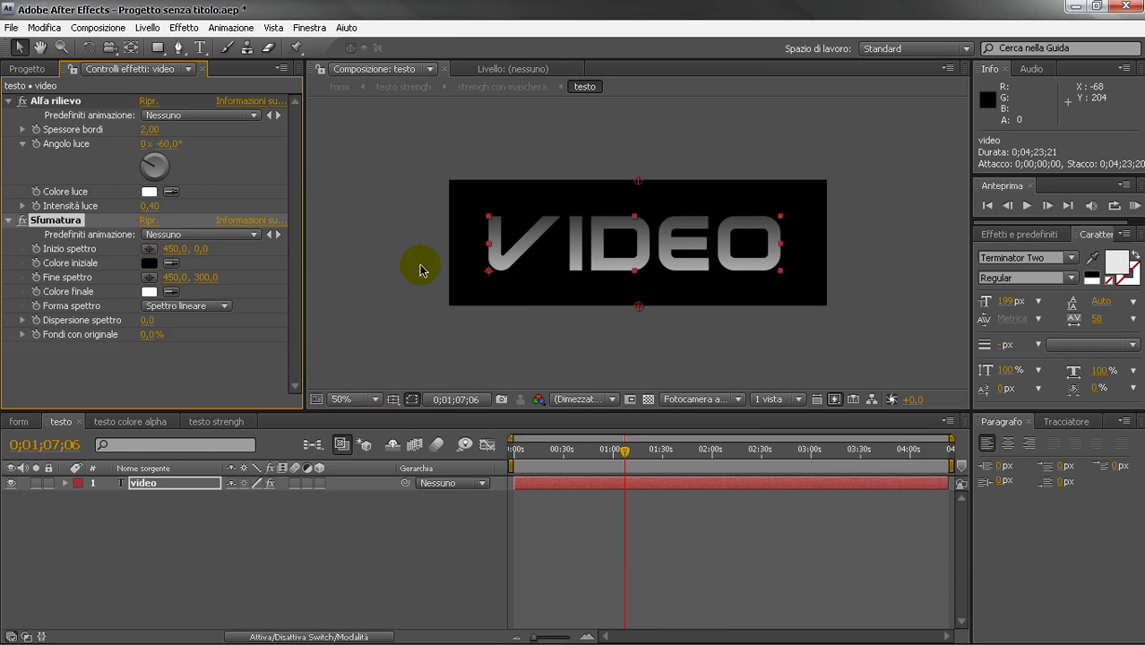
scroll(422, 264, up, 2)
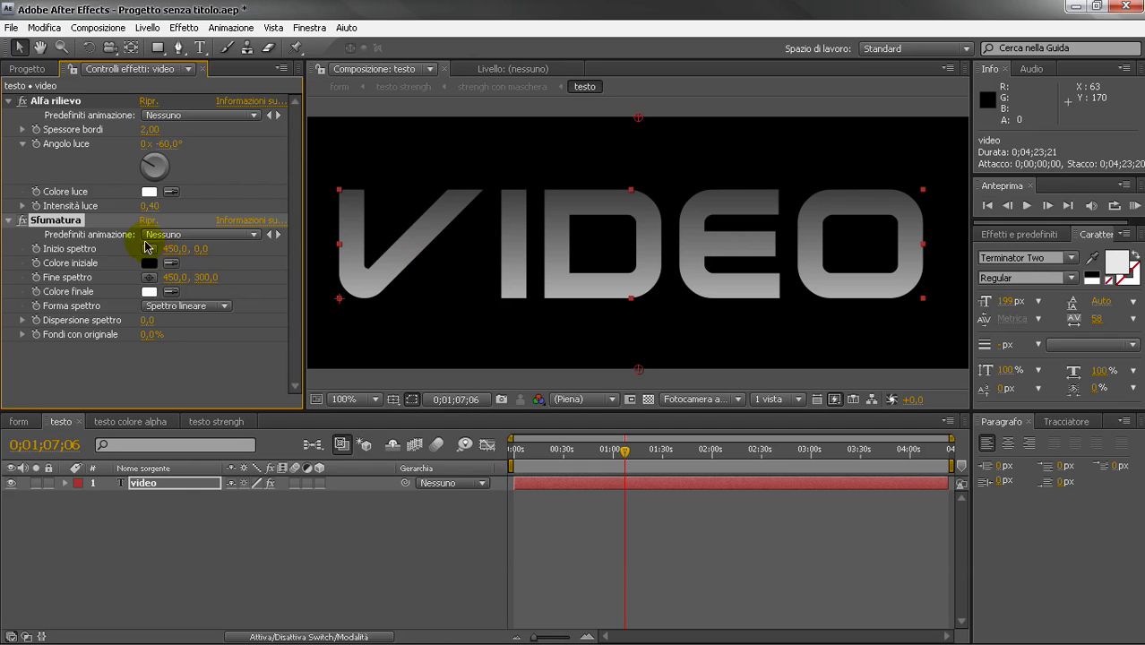
drag(65, 222, 65, 100)
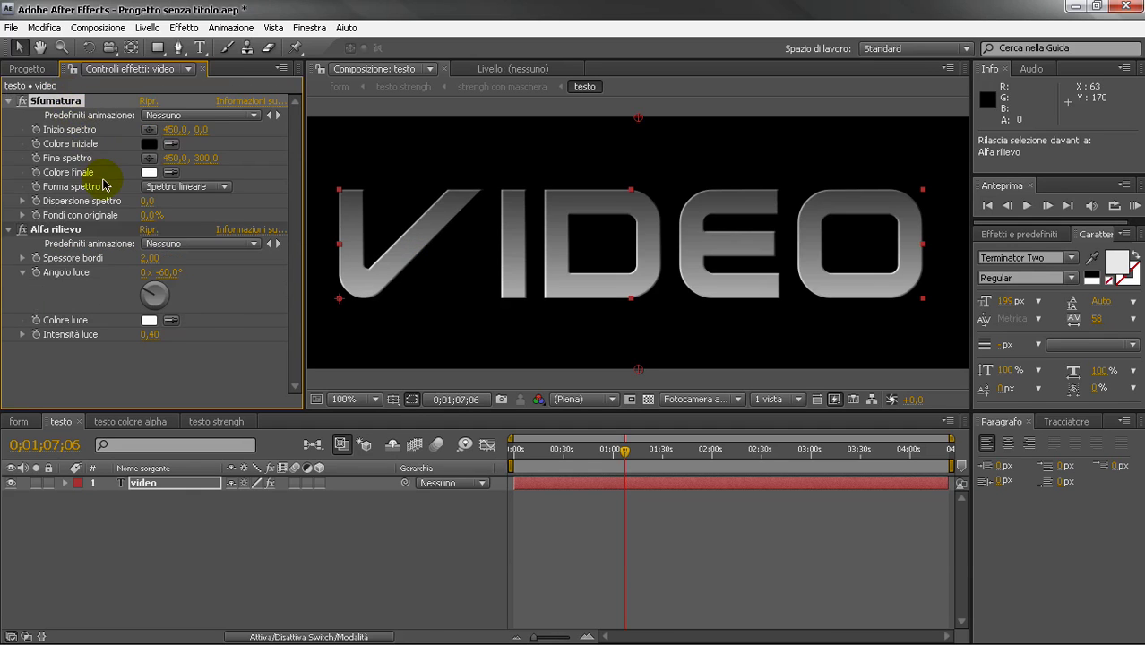
Step: Set the Colore iniziale of the Sfumatura effect to dark green 04580E
click(151, 144)
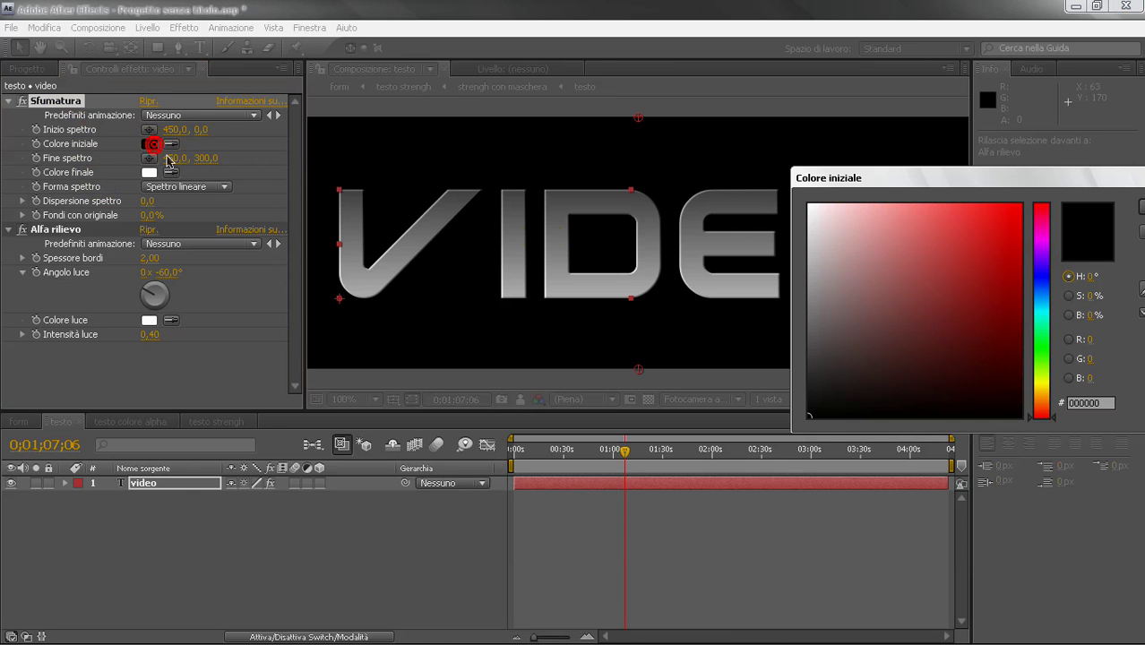
click(1040, 346)
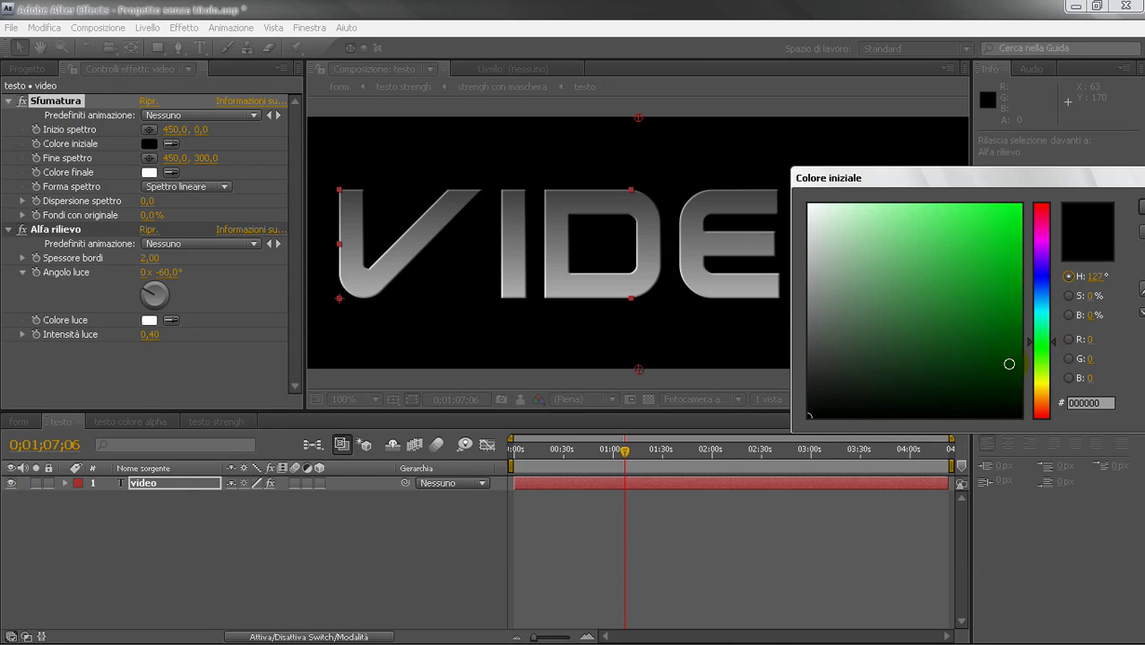
click(1013, 367)
click(1008, 380)
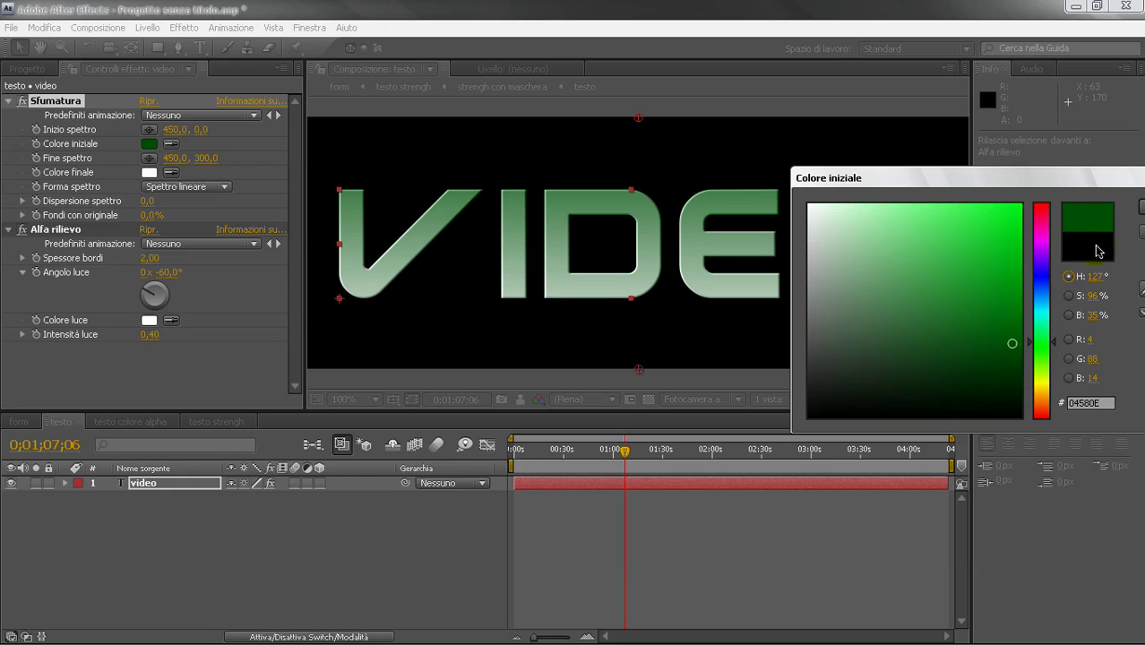
click(1134, 207)
Step: Set the Colore finale of the Sfumatura effect to a pale green with a hue of about 93°
click(149, 172)
click(1041, 365)
click(870, 219)
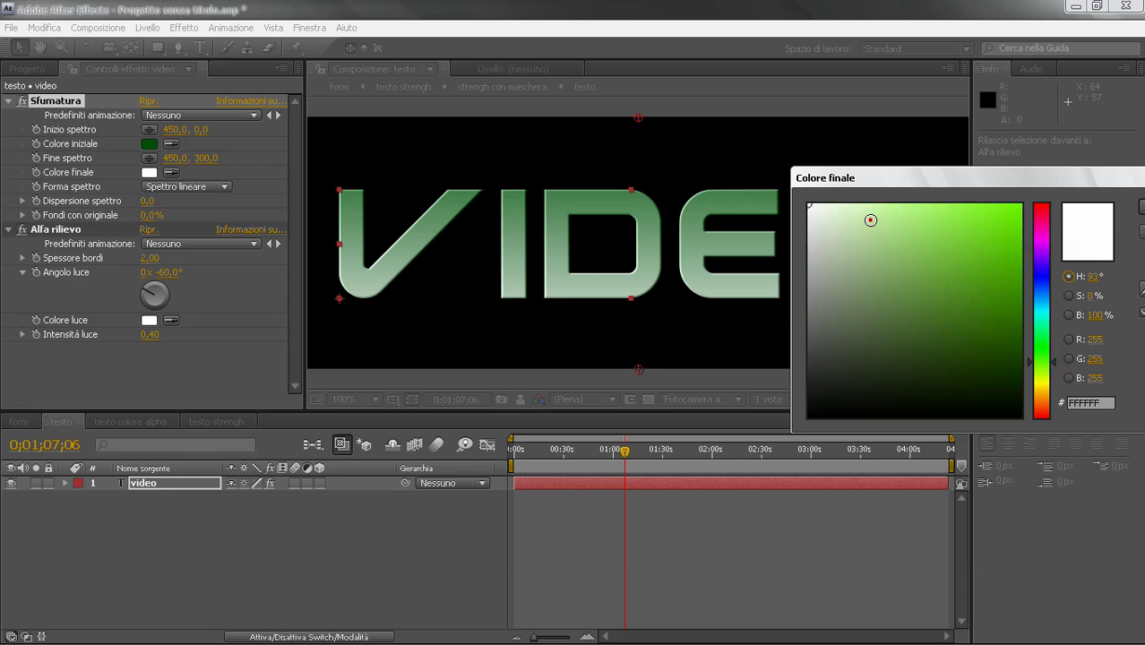
click(1134, 207)
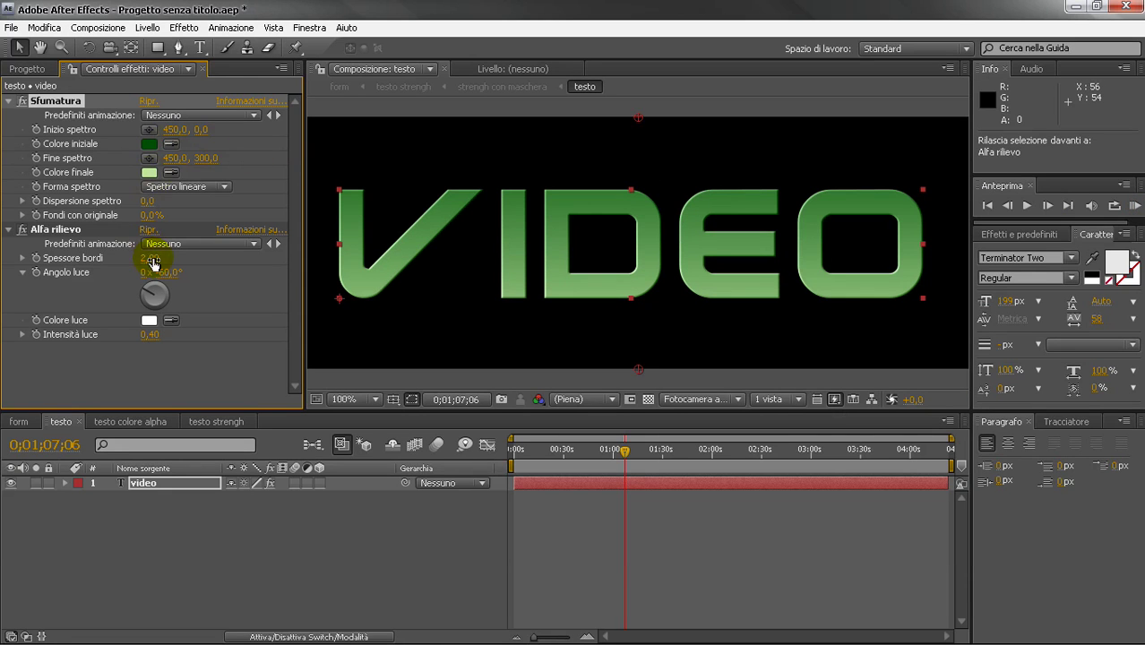
Step: Set the Spessore bordi of the Alfa rilievo effect to 5
drag(154, 258, 166, 258)
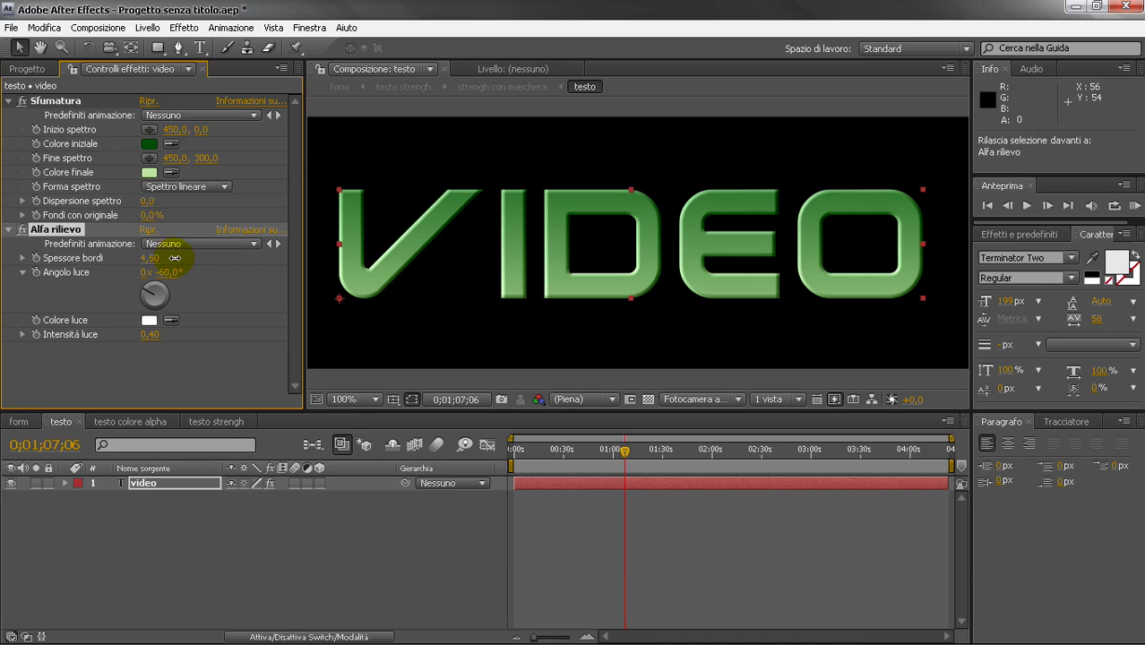
click(155, 258)
text(5)
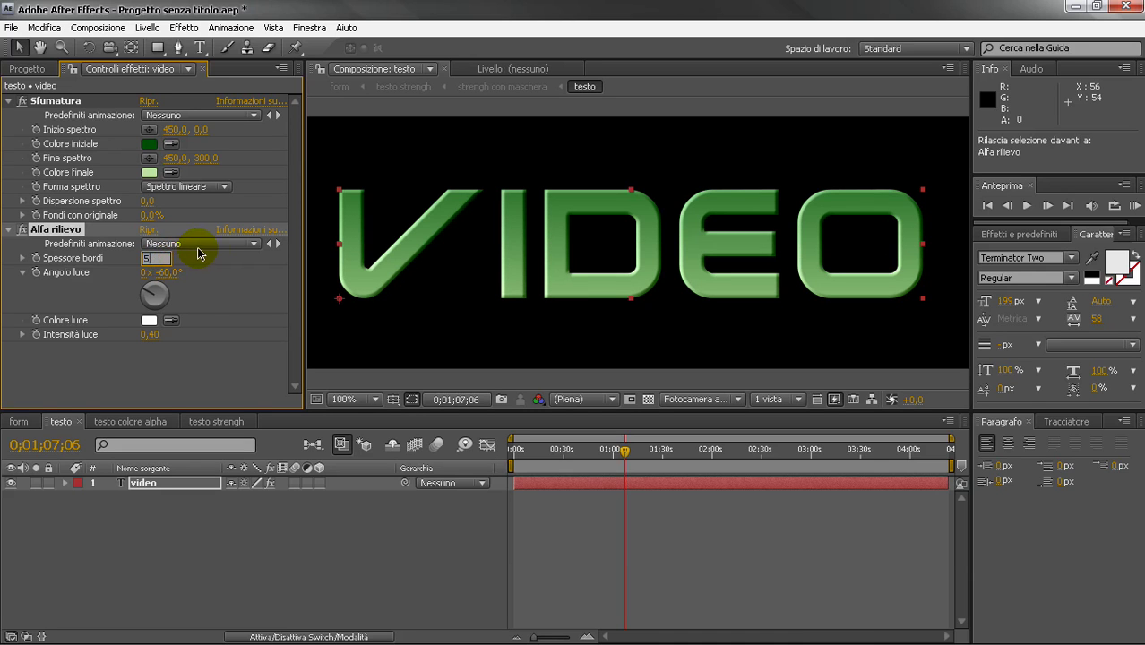
click(211, 255)
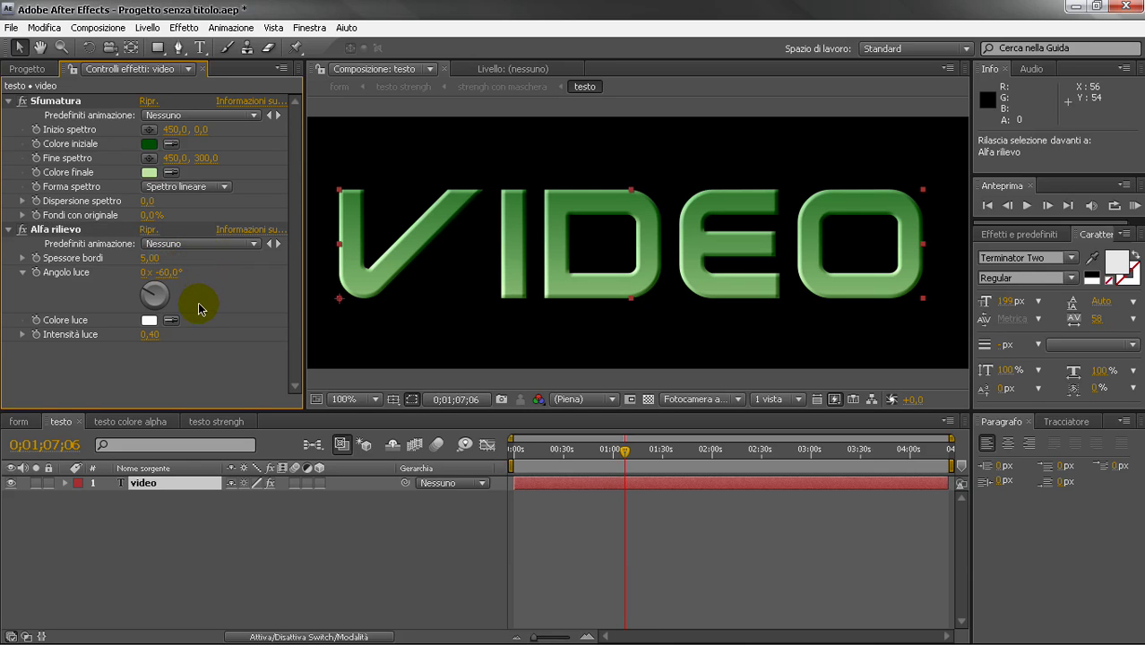
Step: Set the Colore luce of the Alfa rilievo effect to bright green 28FA05
click(149, 320)
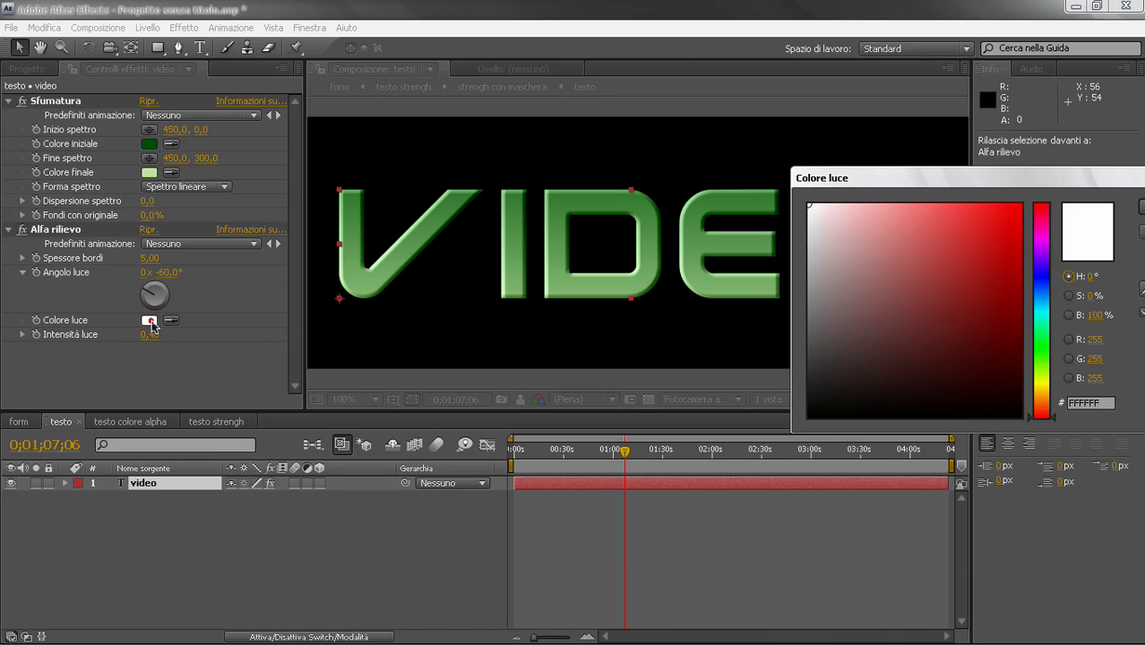
click(1040, 351)
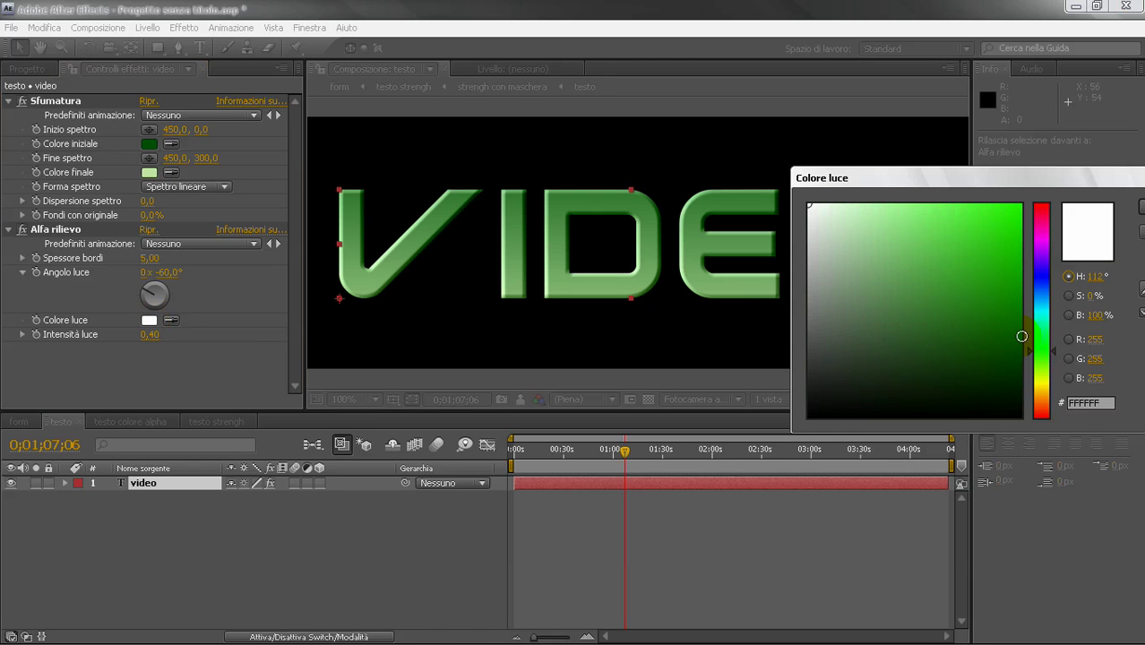
click(1017, 338)
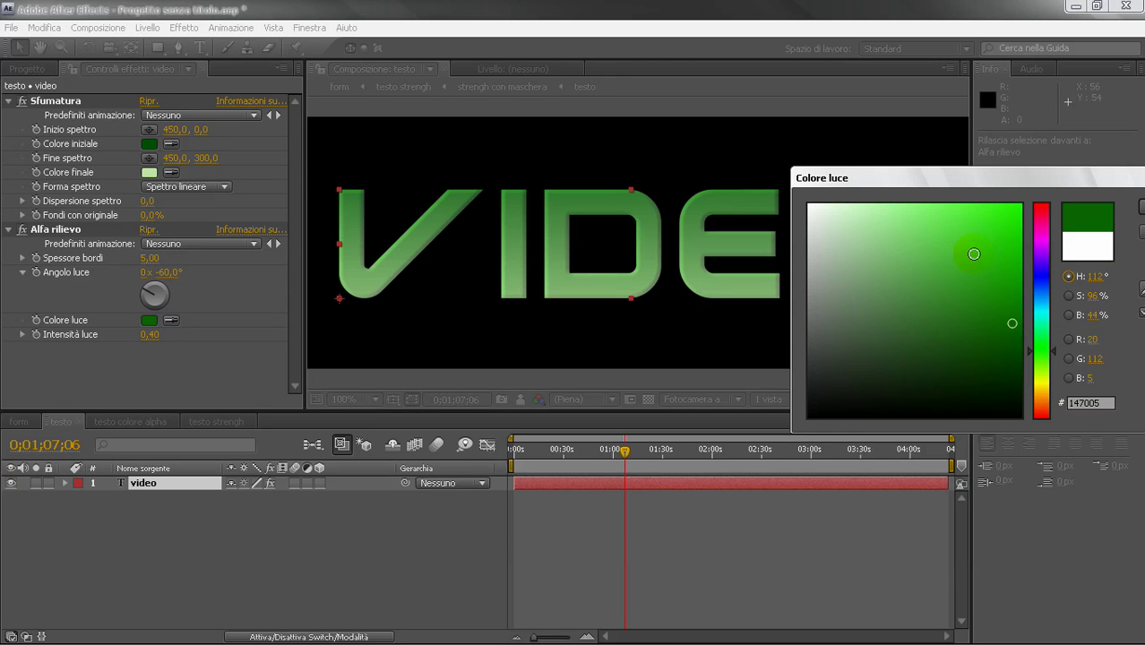
click(945, 232)
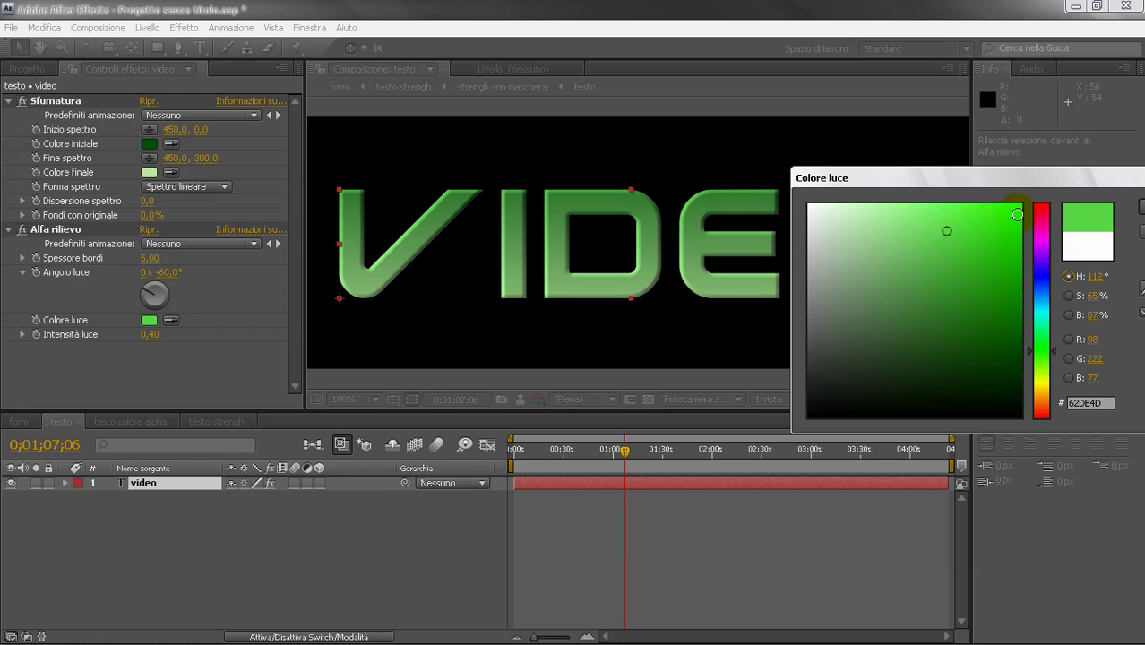
click(1018, 208)
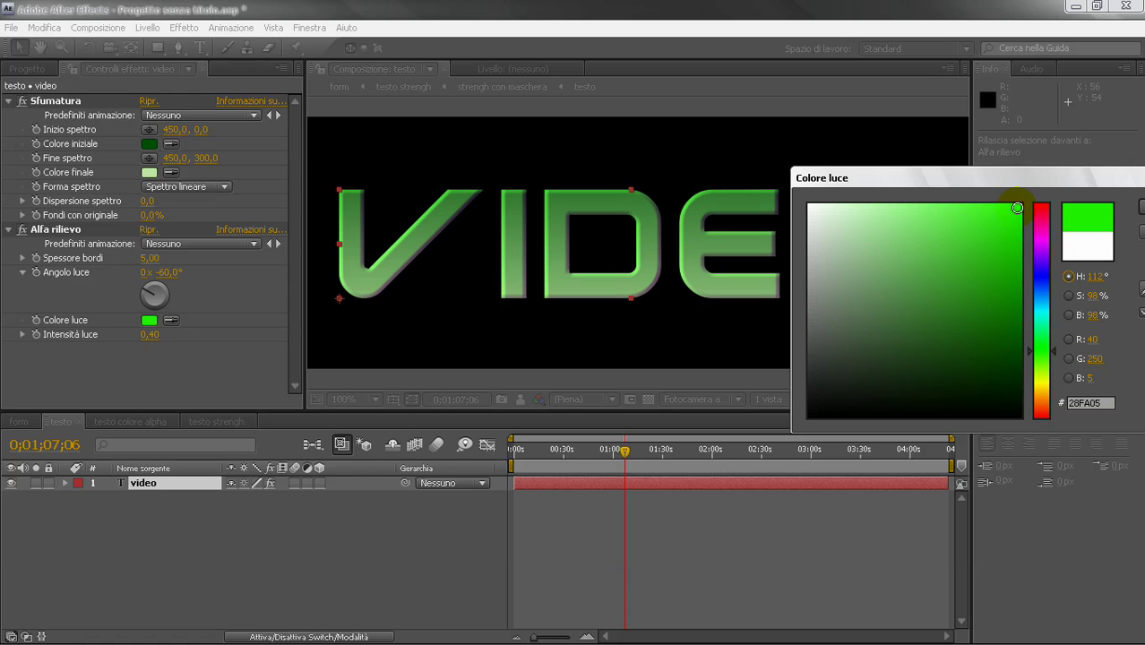
click(1140, 213)
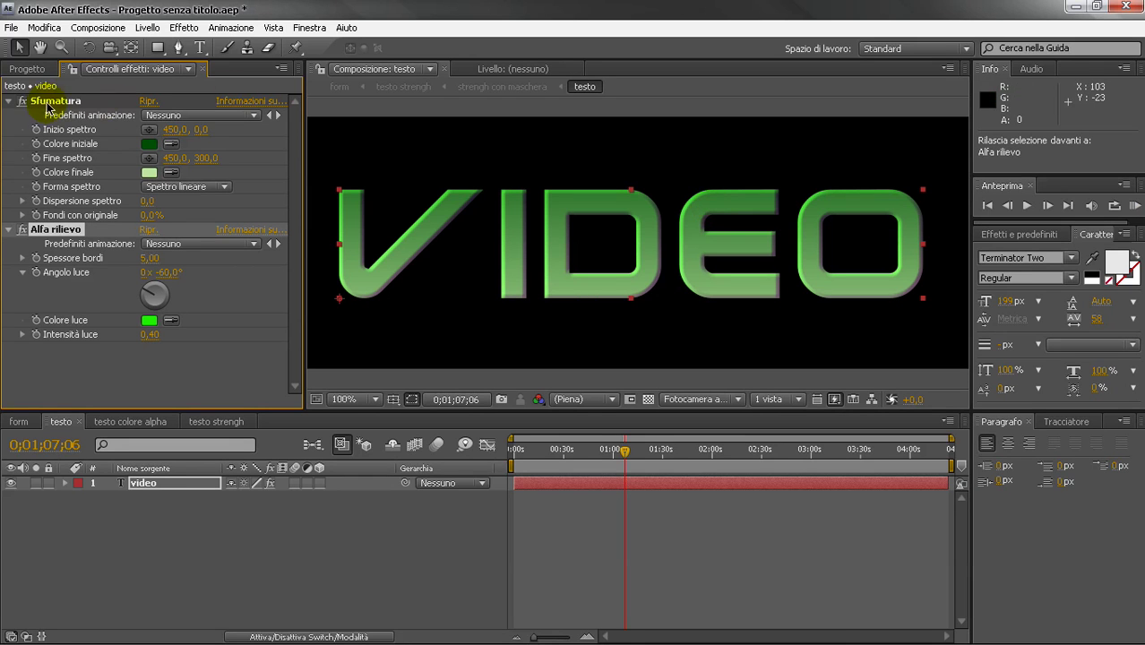
Step: Collapse the Sfumatura and Alfa rilievo effects and return to the form composition
click(11, 101)
click(10, 116)
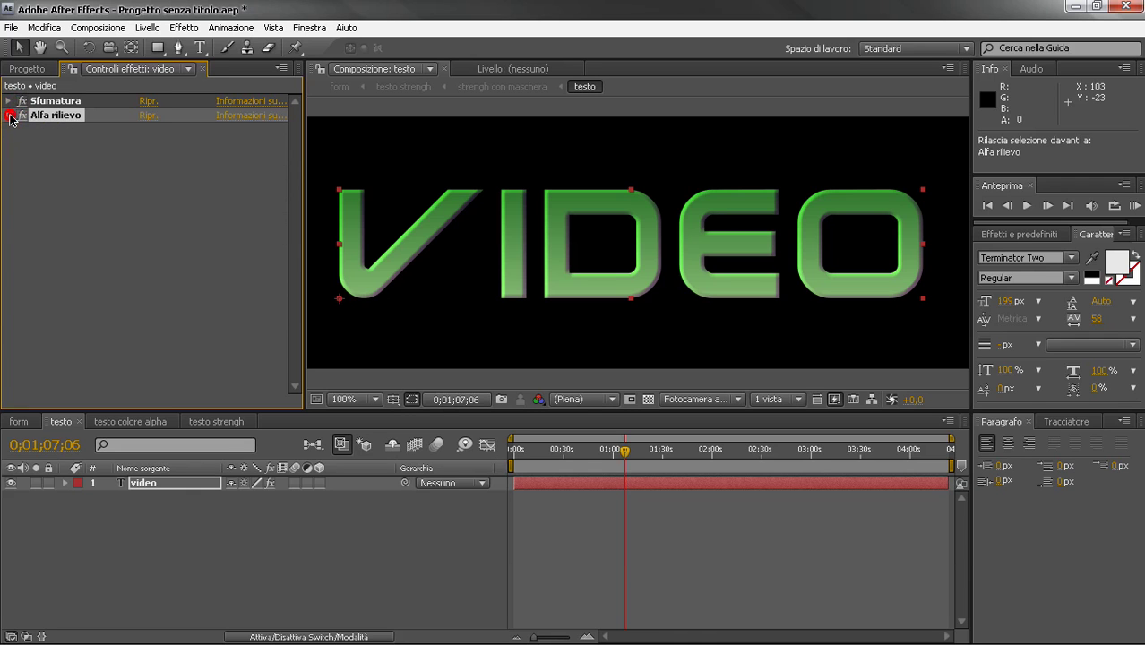
click(17, 422)
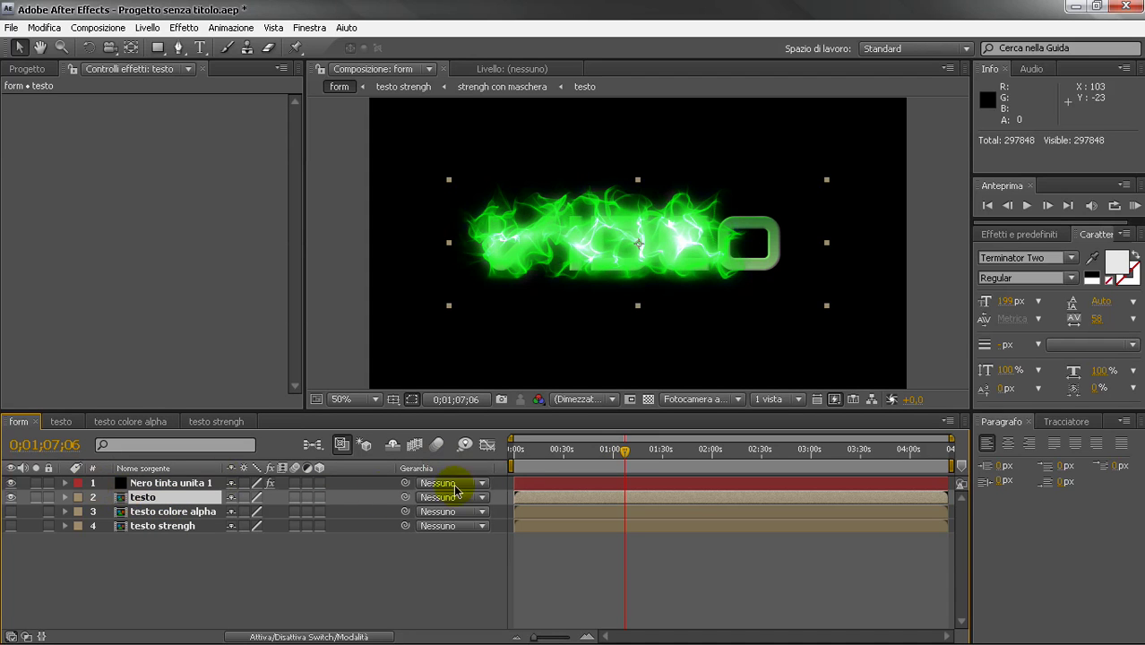
Step: Expand the Particle properties of the Form effect on the Nero tinta unita 1 layer, in both the effect controls and the timeline
drag(625, 456, 661, 451)
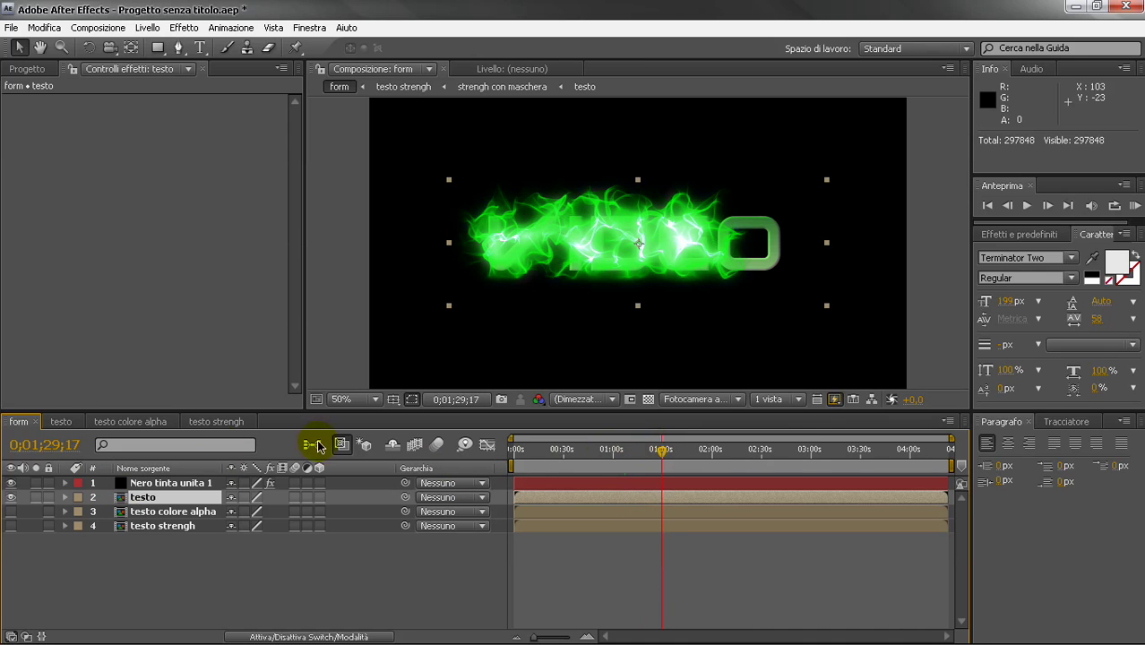
click(103, 483)
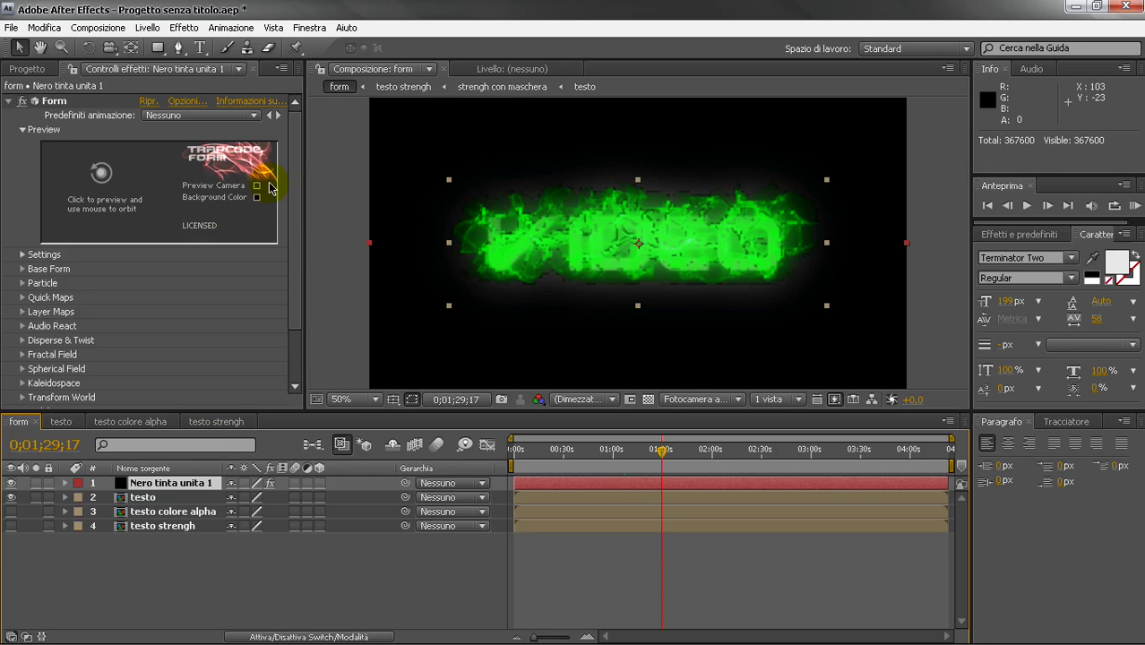
scroll(302, 152, down, 4)
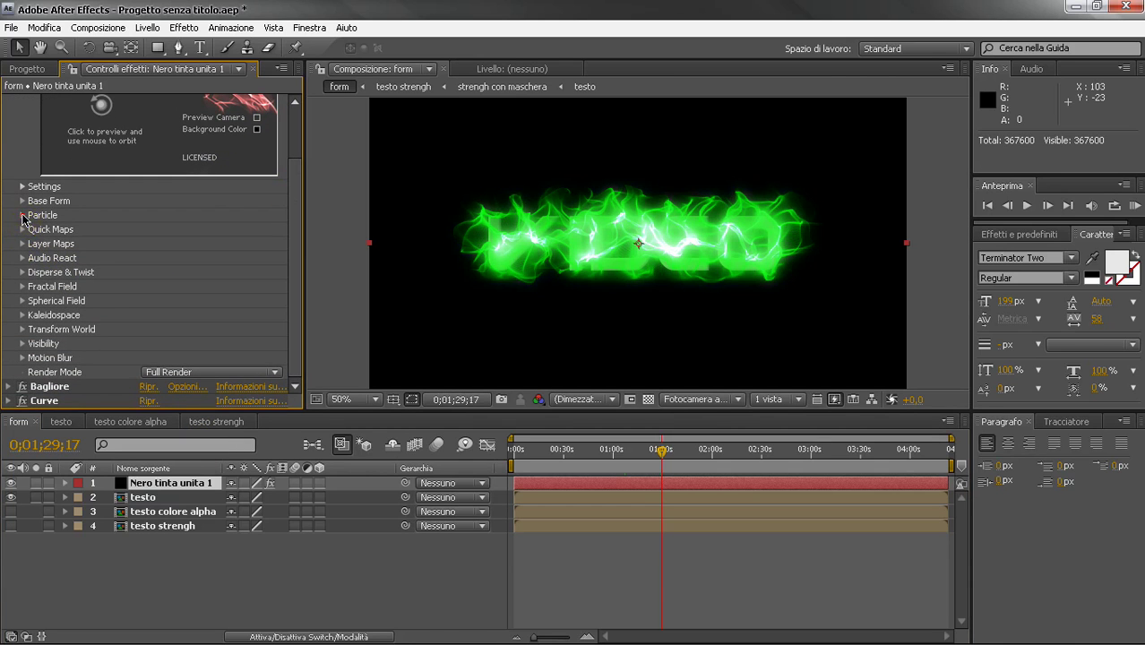
click(22, 215)
scroll(287, 321, down, 6)
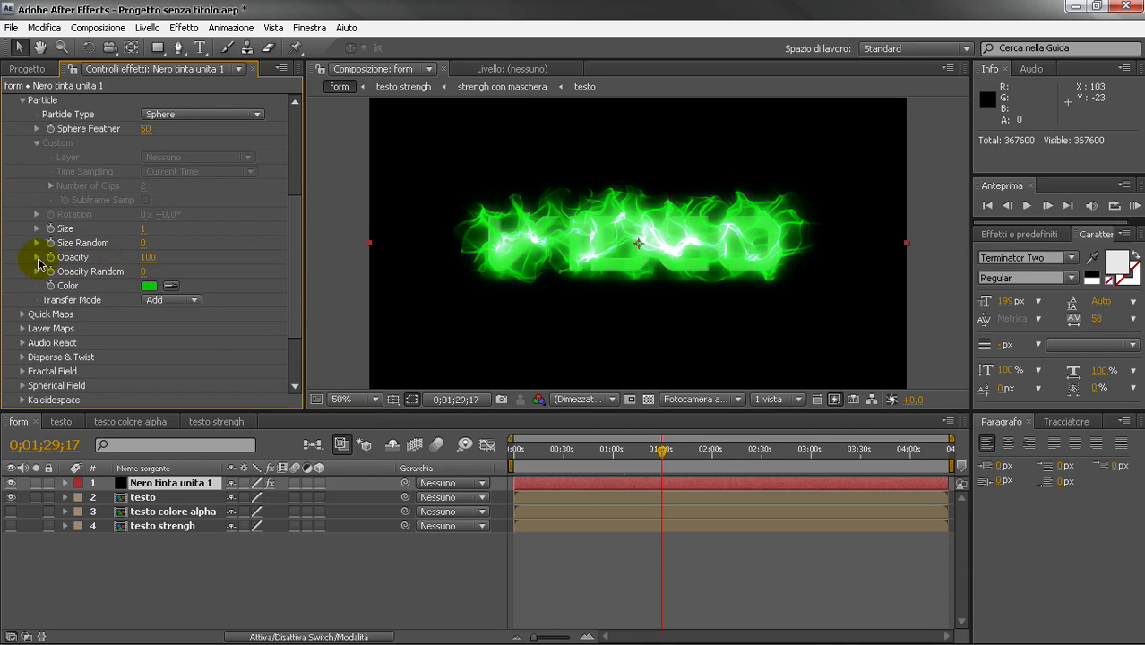
click(65, 483)
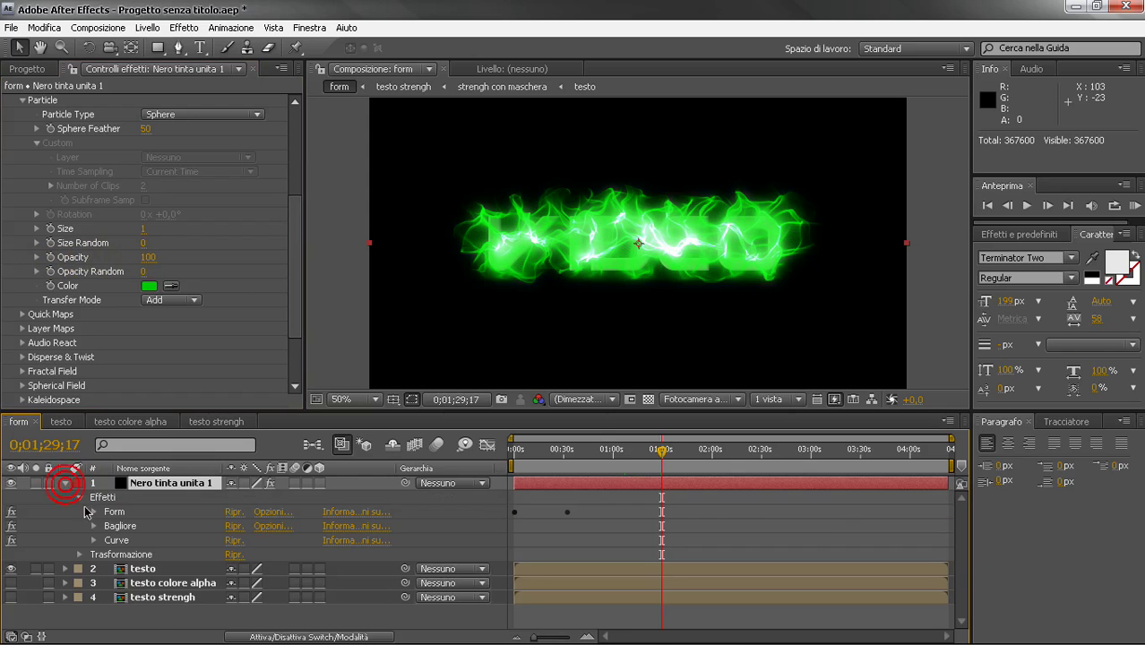
click(93, 513)
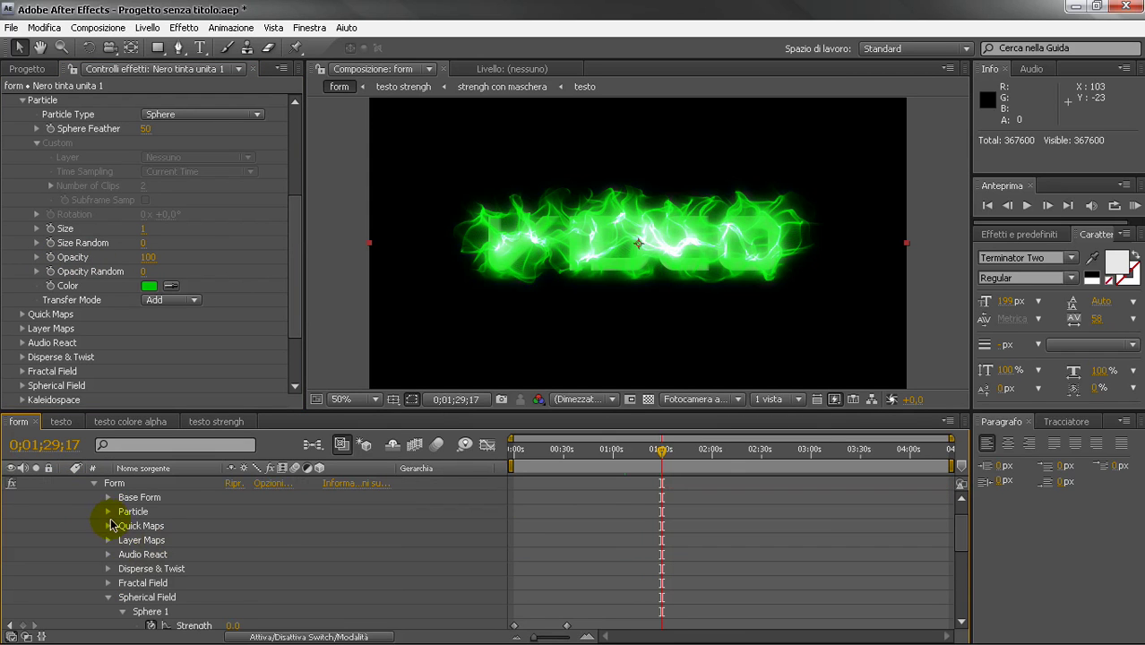
click(105, 512)
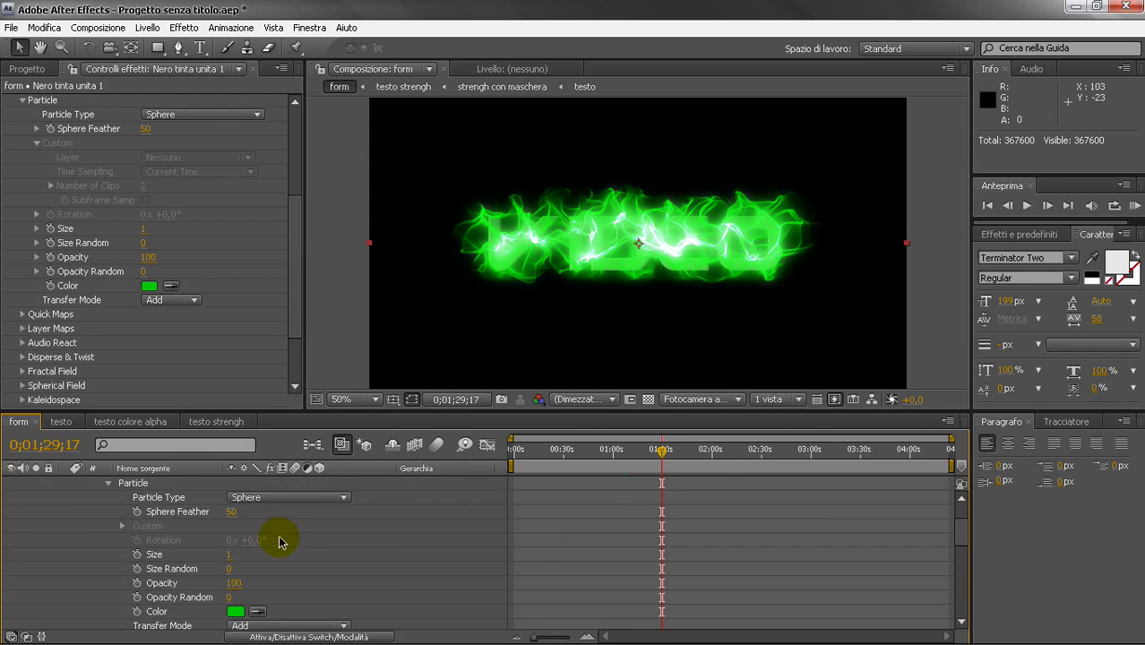
scroll(287, 537, down, 1)
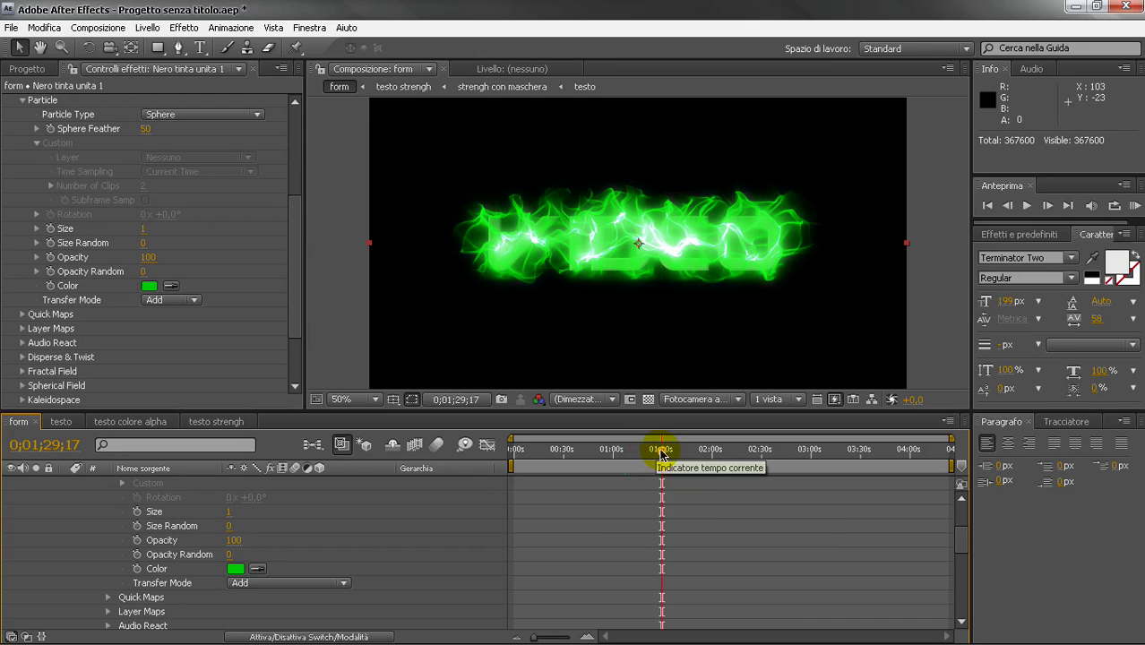
Step: Keyframe the Form effect's particle Opacity at 100 at 0;02;01;05 and at 0 at 0;02;33;22
drag(662, 455, 722, 454)
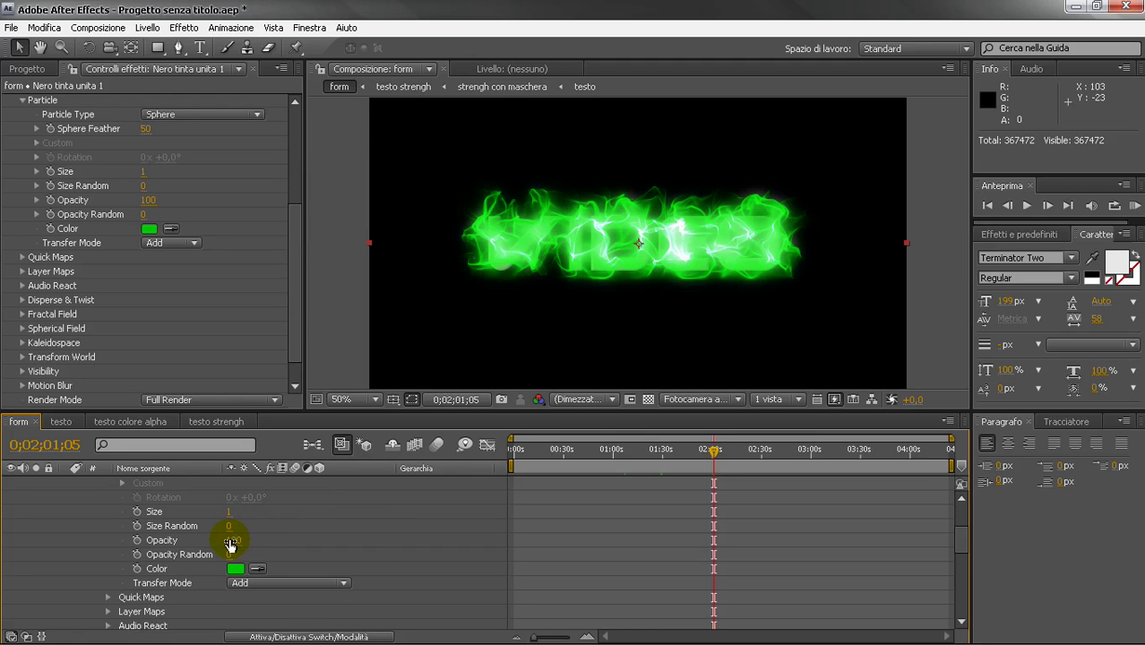
click(137, 540)
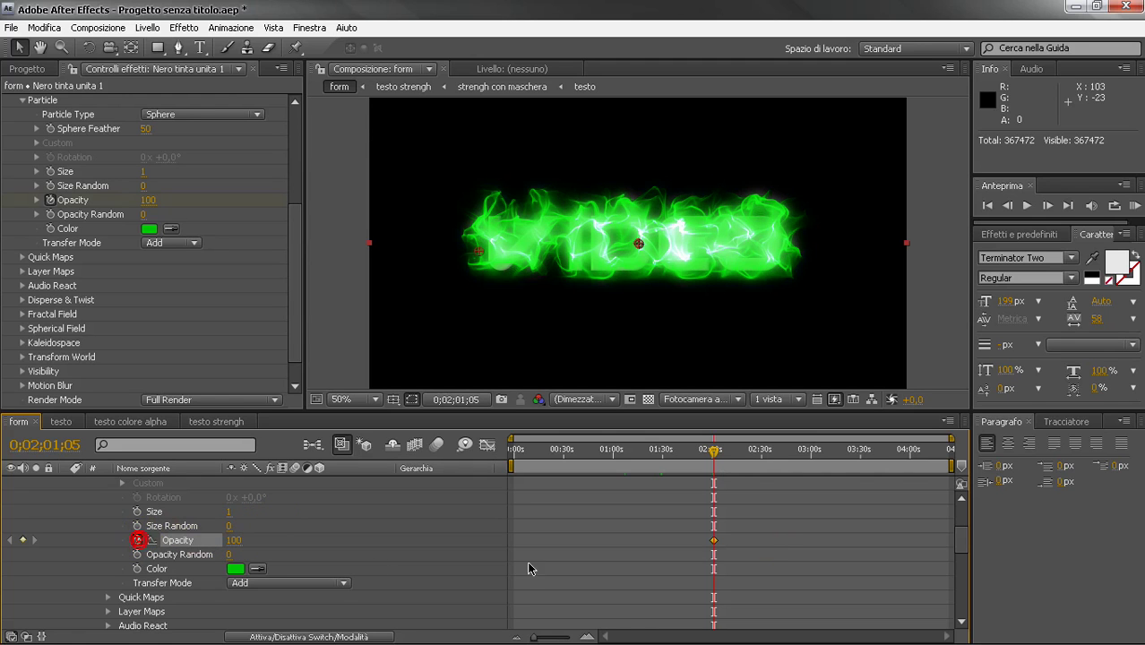
drag(717, 454, 764, 457)
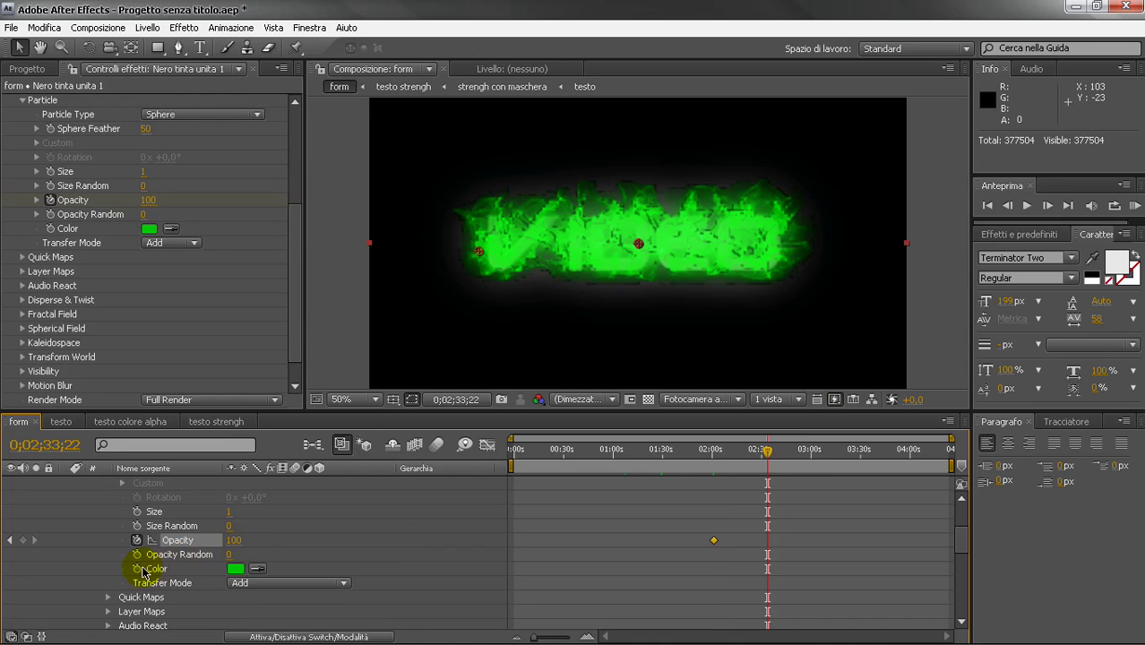
click(235, 541)
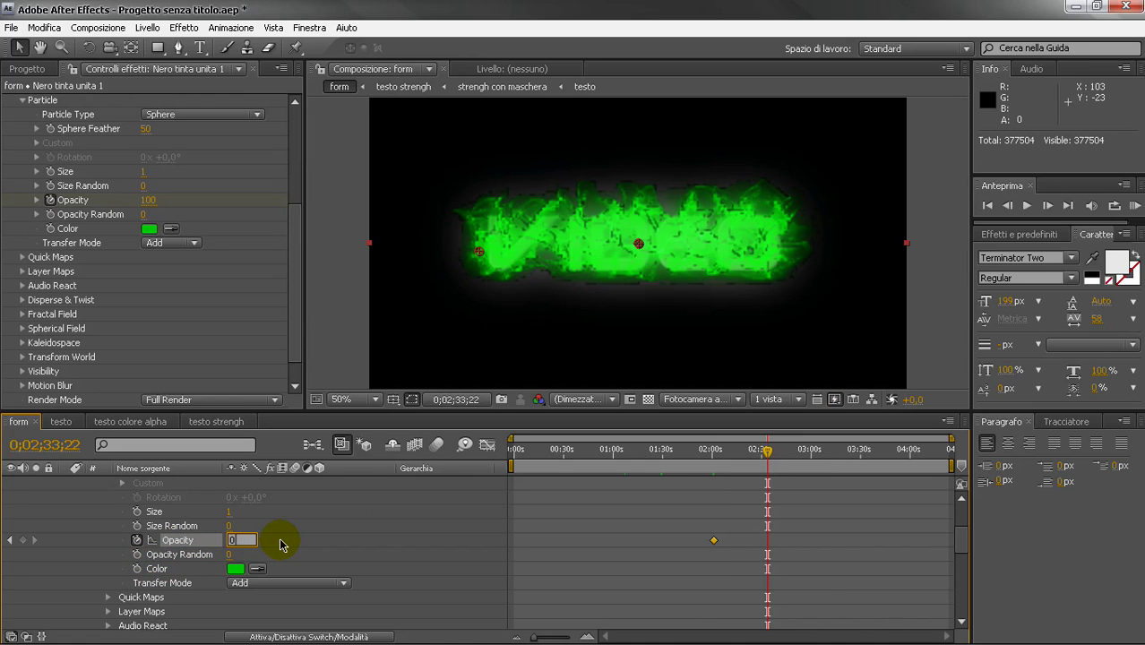
click(294, 536)
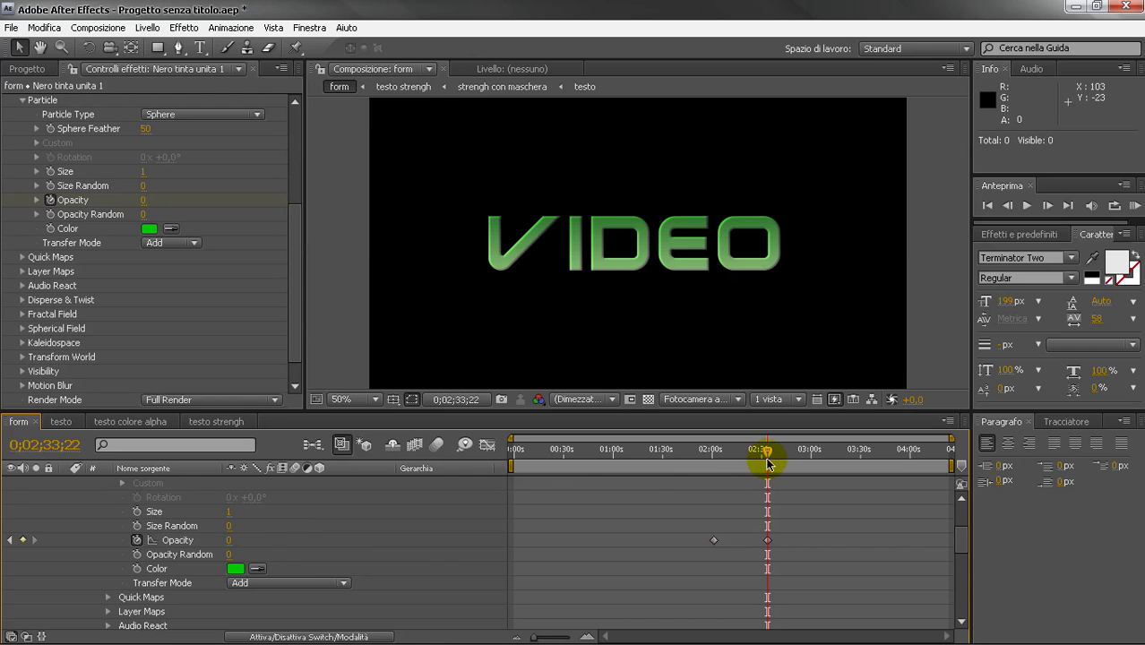
Step: Expand the testo layer's Trasformazione properties and add an Opacità keyframe of 100% at 0;02;33;22
scroll(267, 524, down, 4)
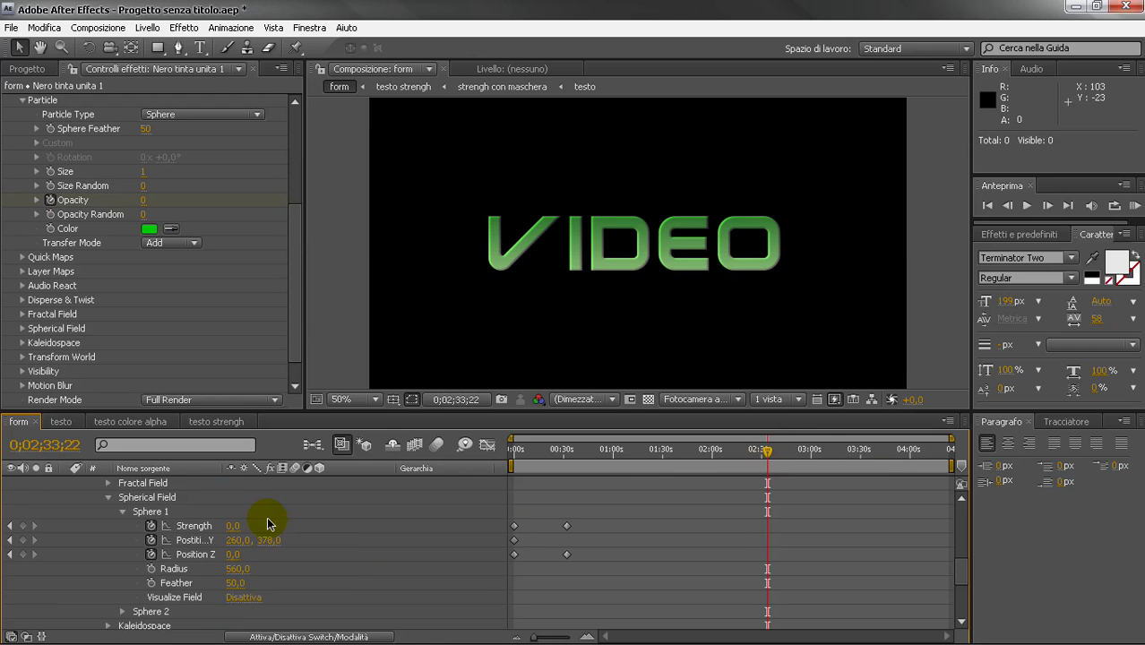
drag(371, 412, 383, 284)
scroll(114, 412, up, 3)
scroll(113, 412, up, 4)
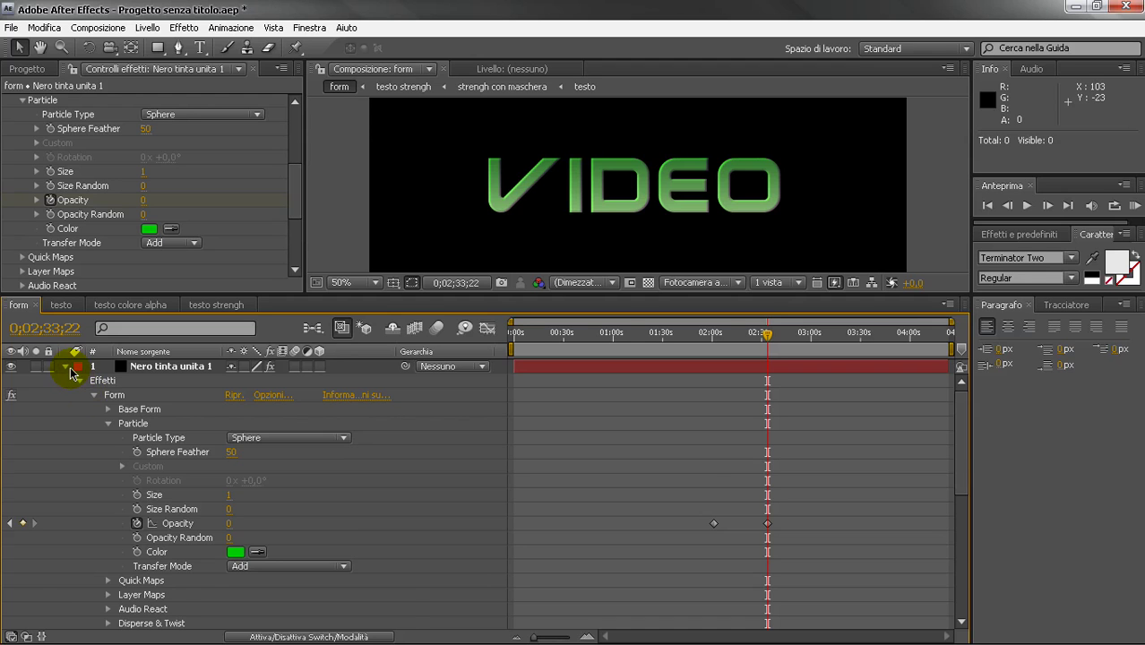
scroll(102, 408, down, 8)
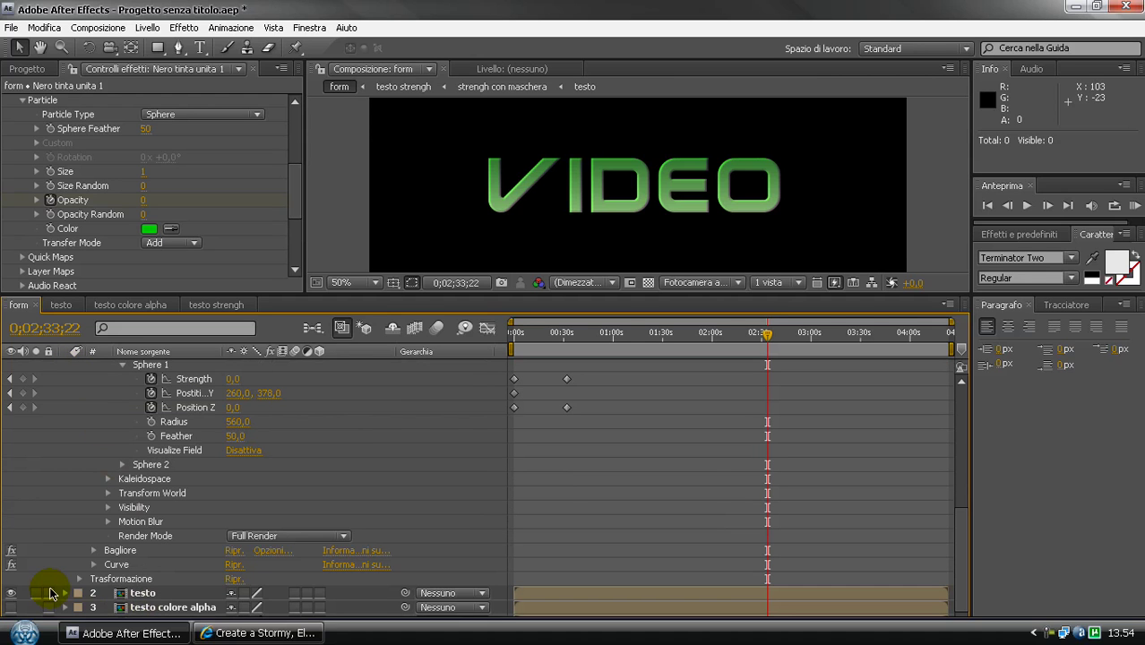
click(65, 593)
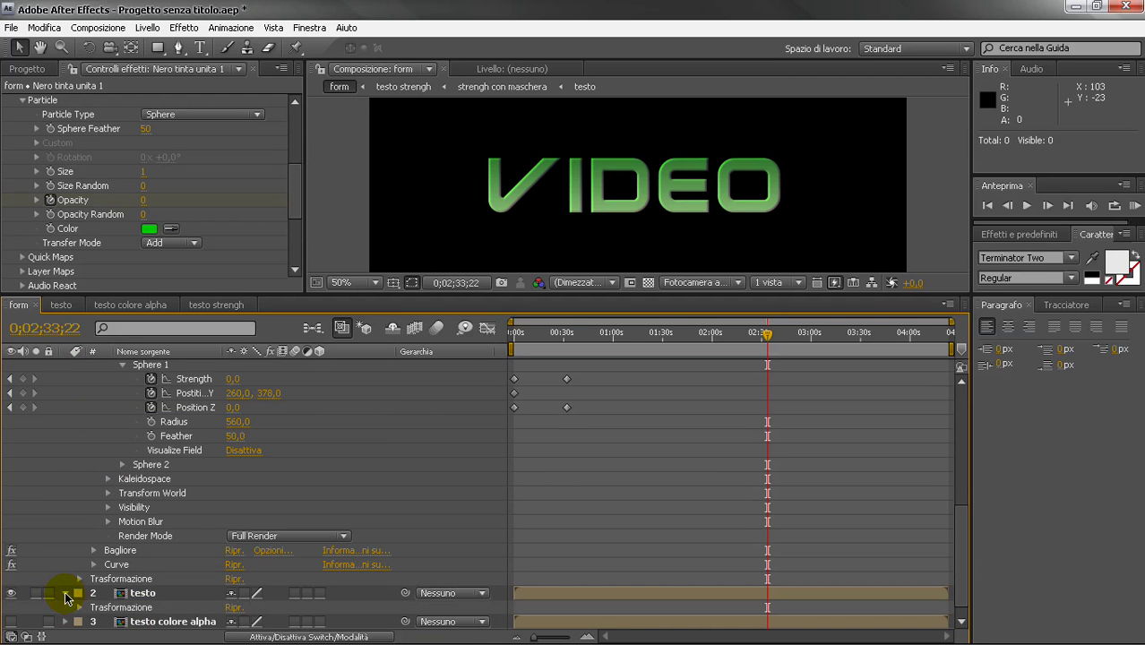
click(79, 608)
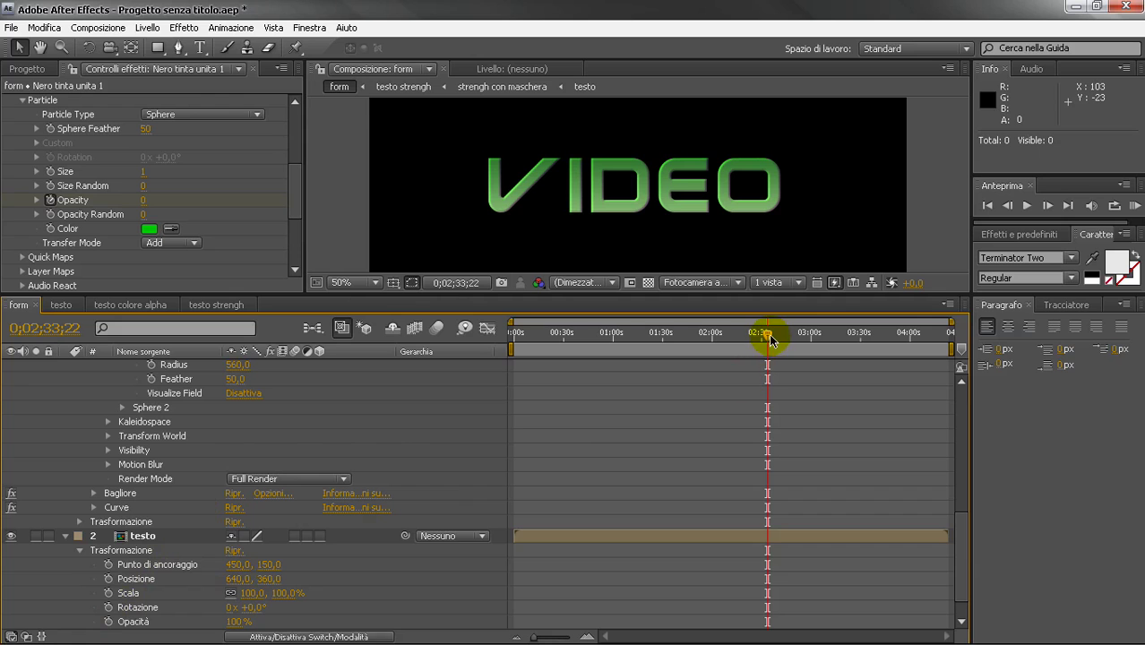
click(109, 622)
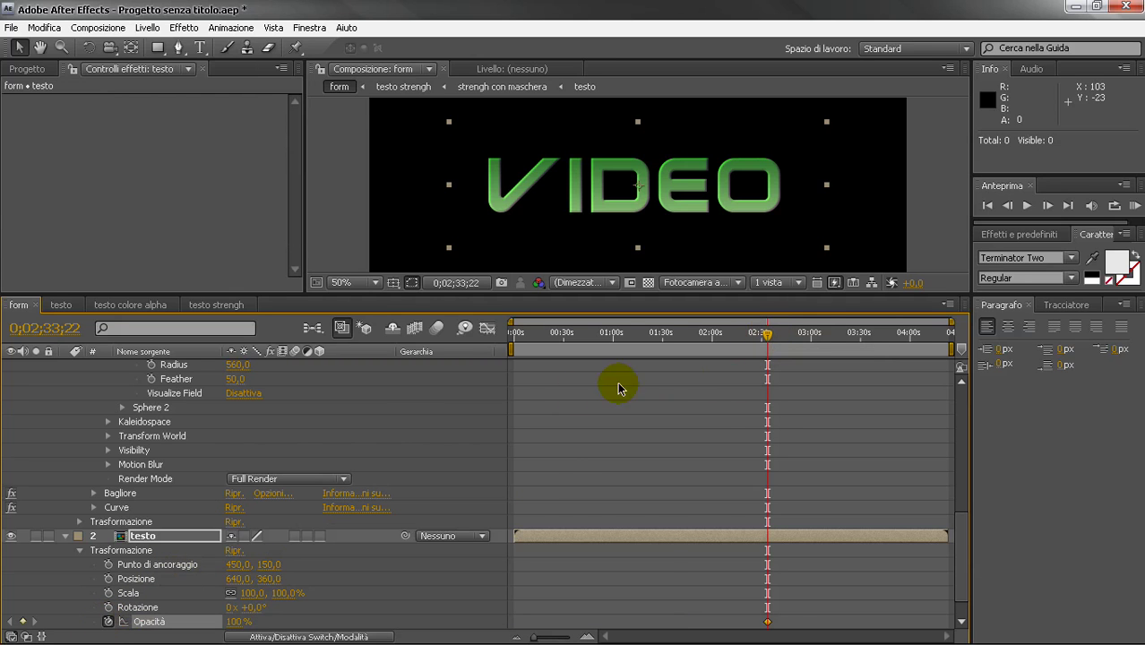
Step: Keyframe the testo layer's Opacità at 0% at 0;02;01;20 and check the crossfade at 0;02;15;12 and 0;02;21;00
scroll(707, 428, up, 10)
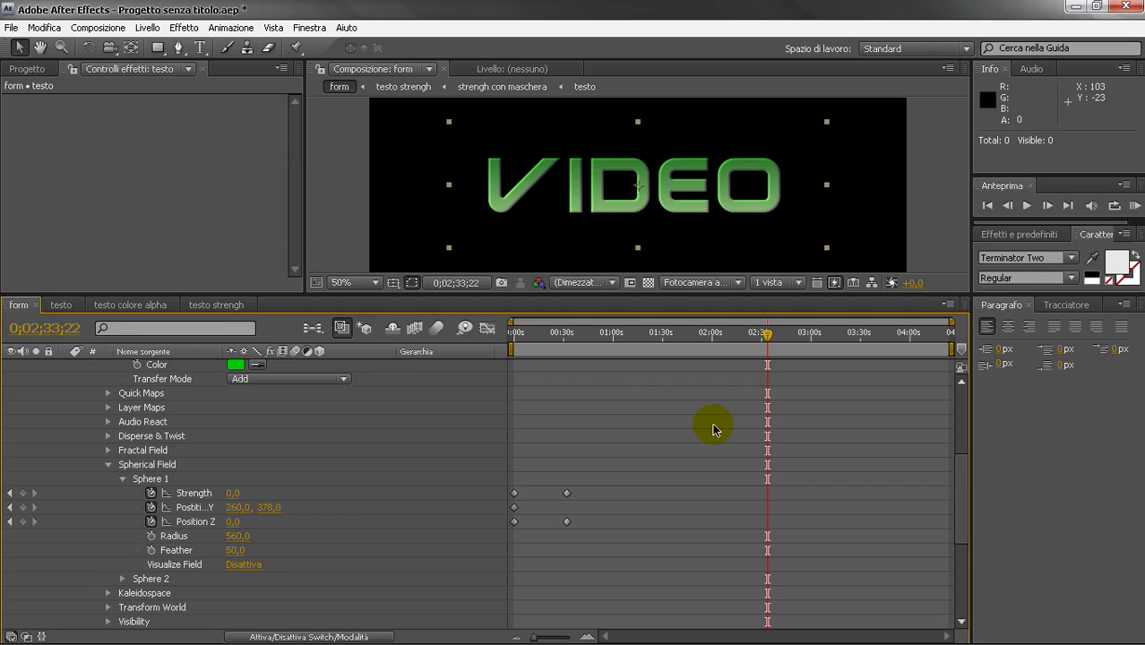
click(713, 339)
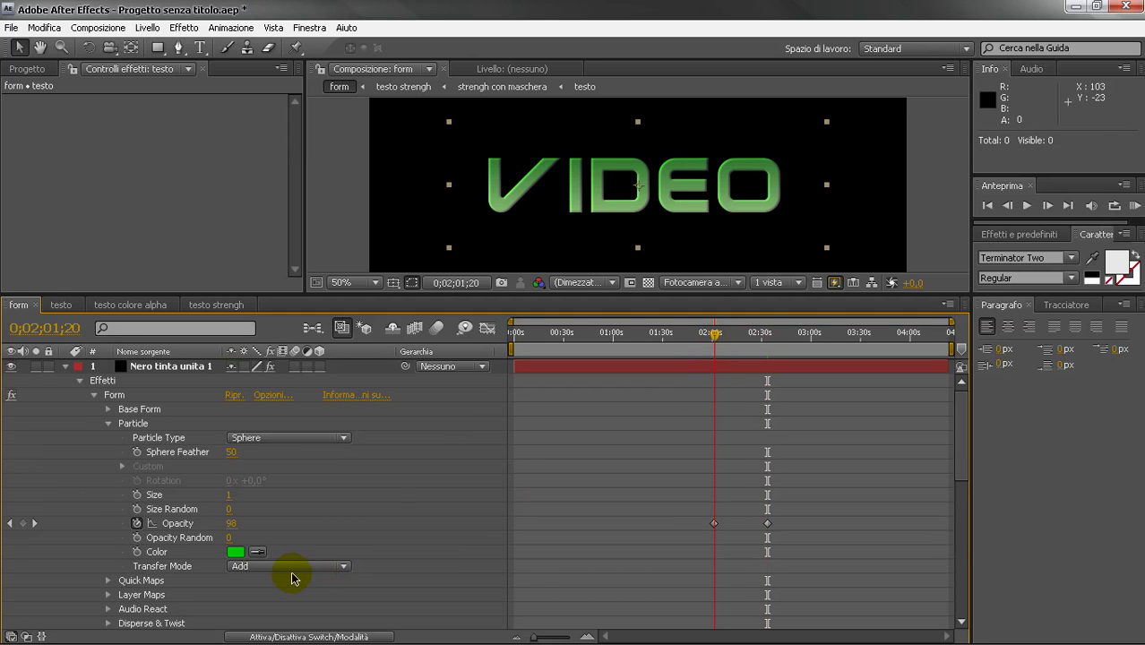
scroll(381, 505, down, 10)
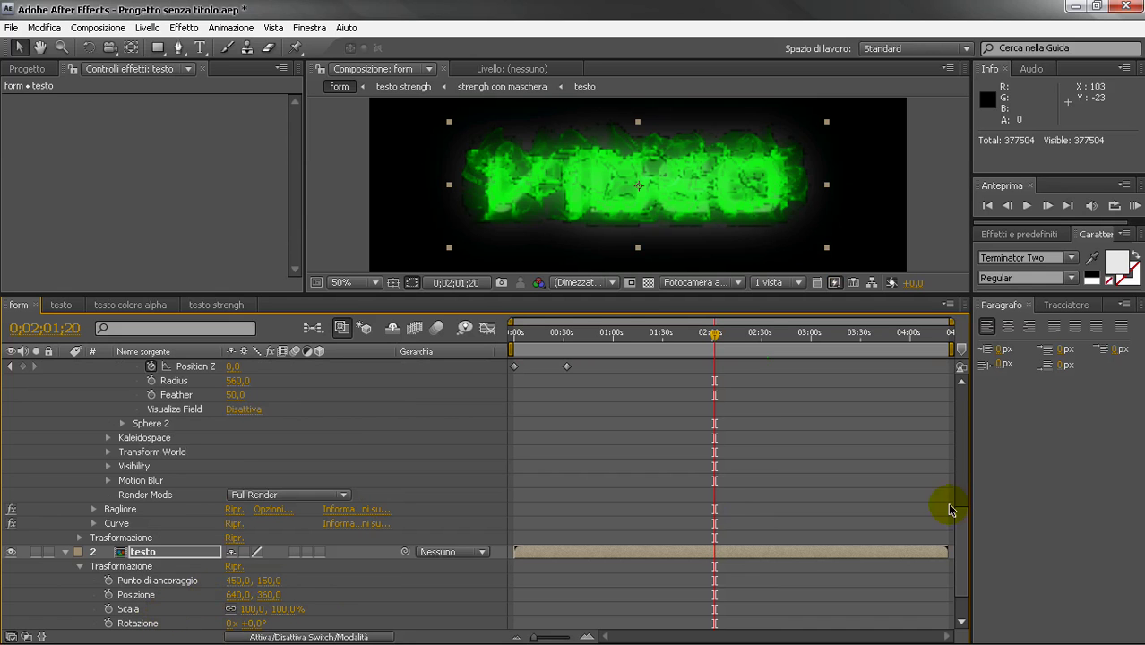
scroll(962, 539, down, 1)
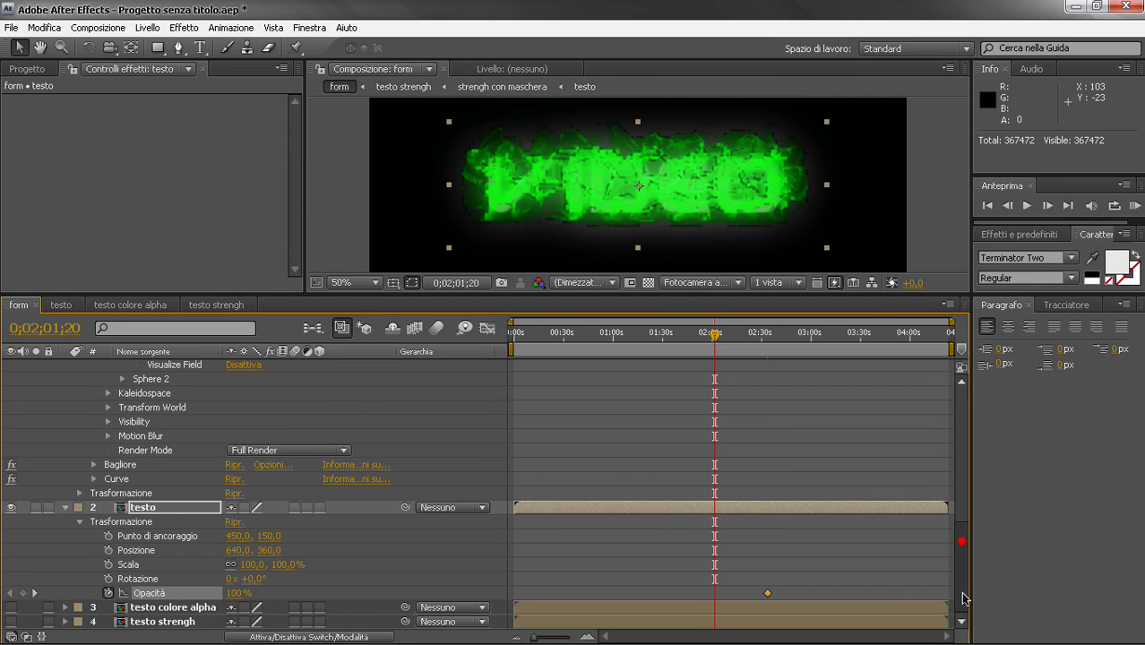
click(231, 594)
text(0)
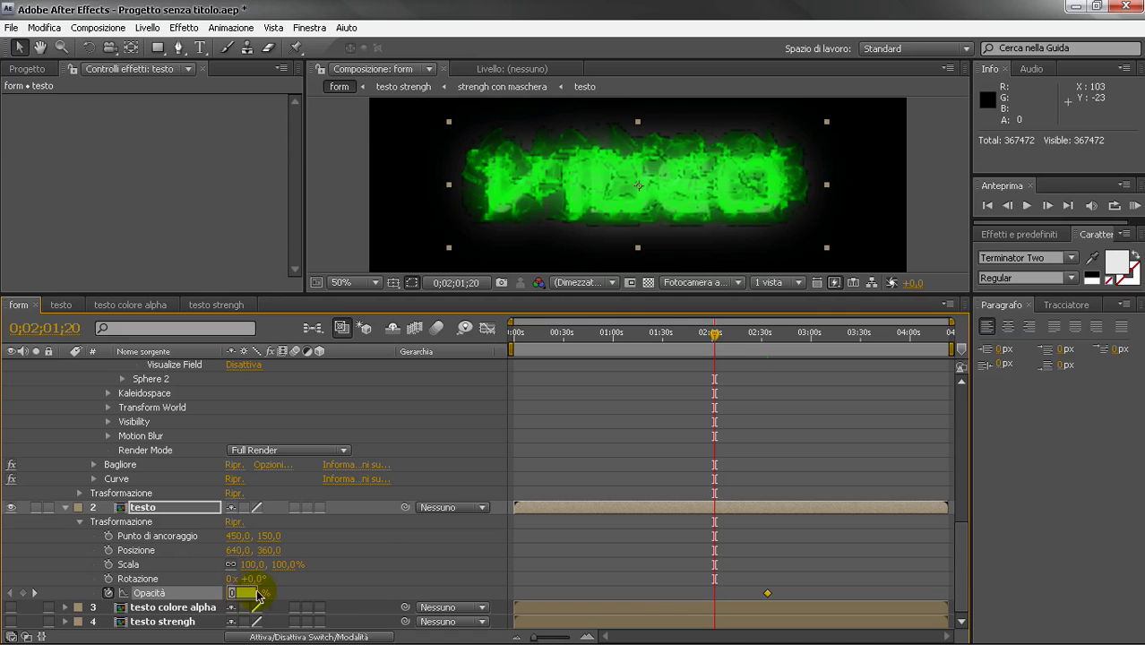
key(Return)
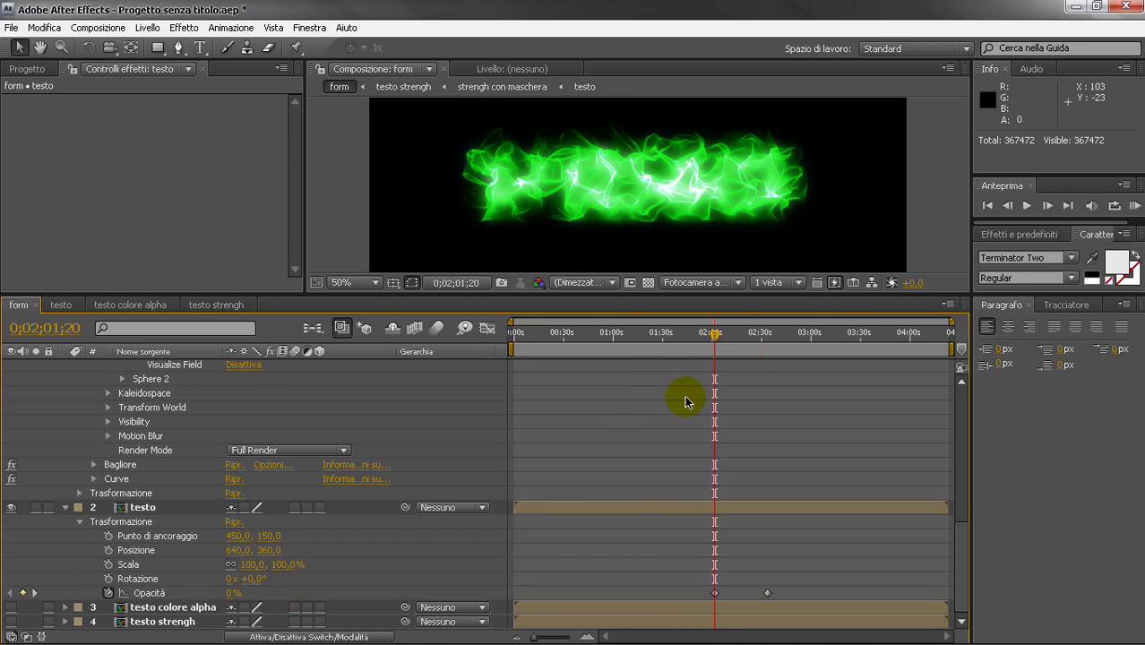
click(737, 337)
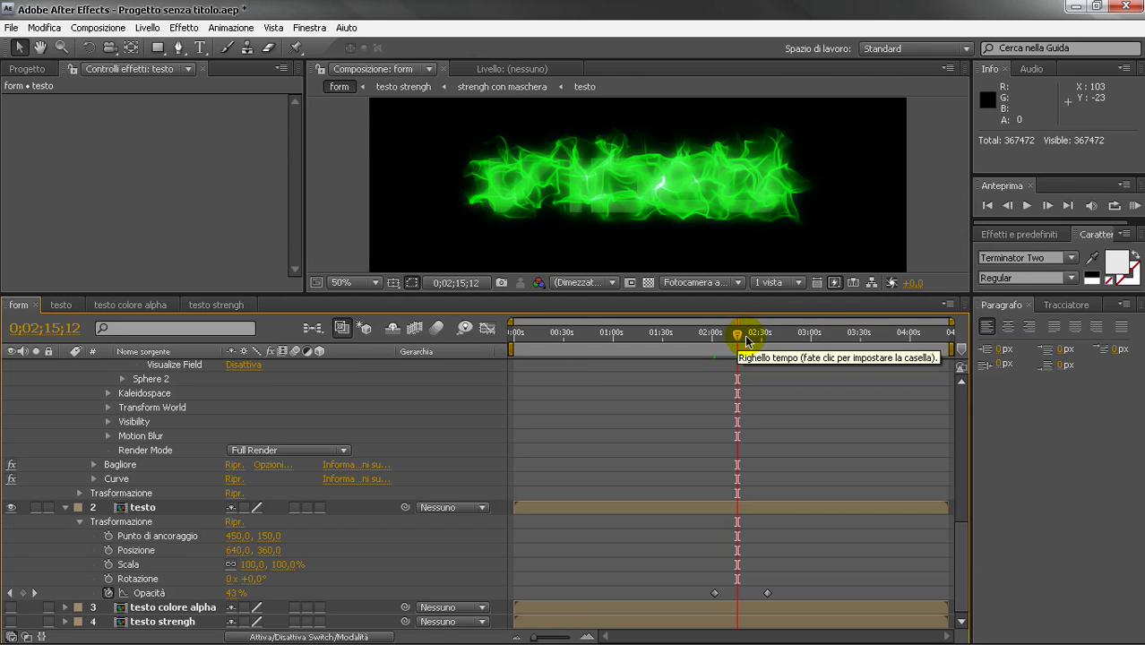
drag(746, 340, 755, 341)
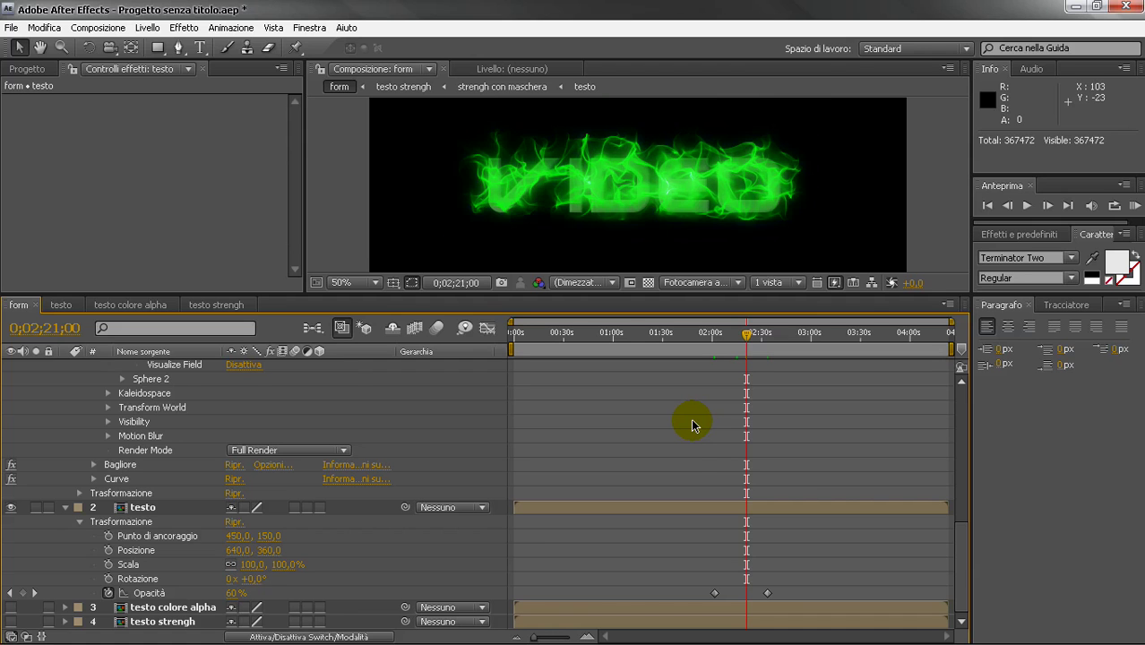
Step: Move the Form effect's second particle Opacity keyframe earlier, to just after 0;02;21;00, and collapse the testo layer
scroll(697, 444, up, 8)
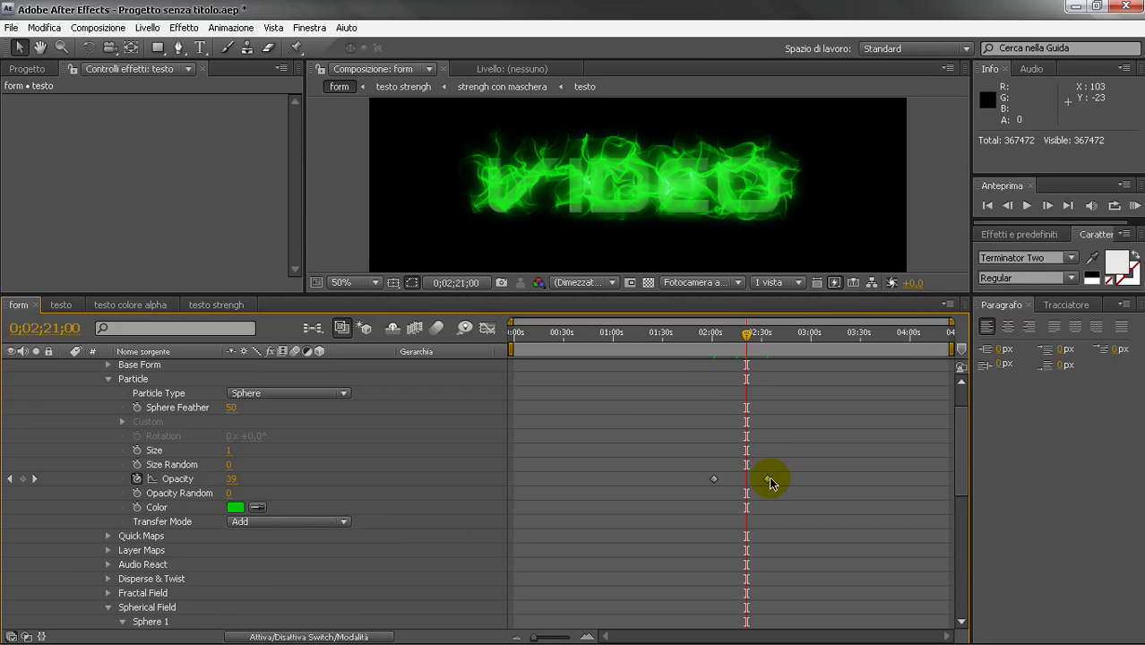
click(769, 481)
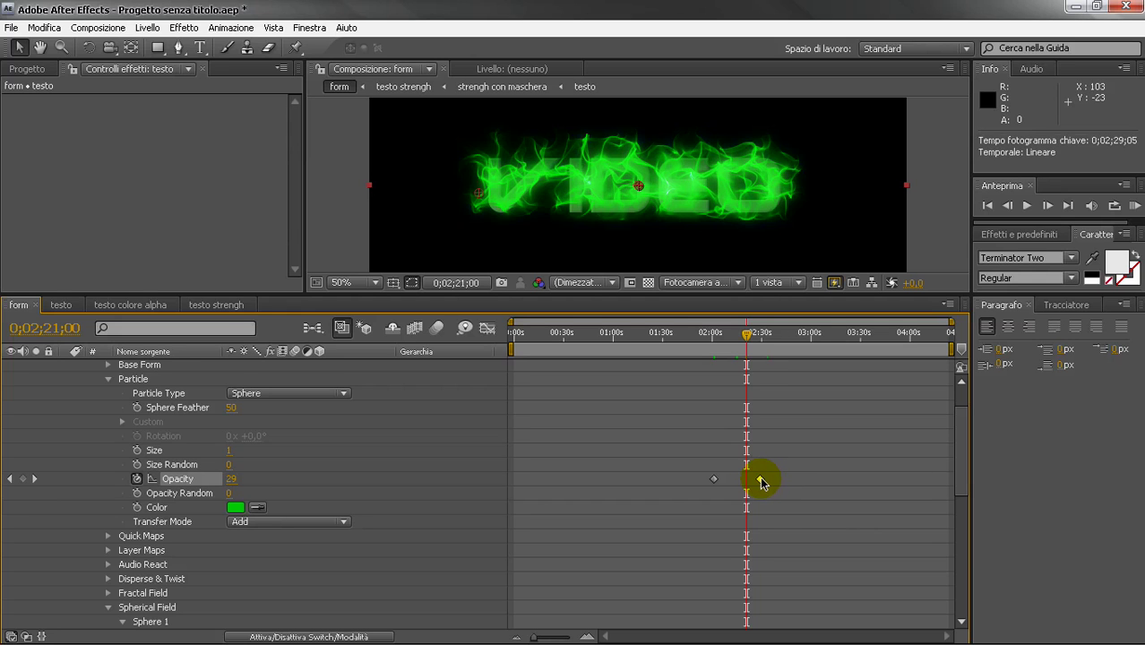
drag(757, 482, 765, 481)
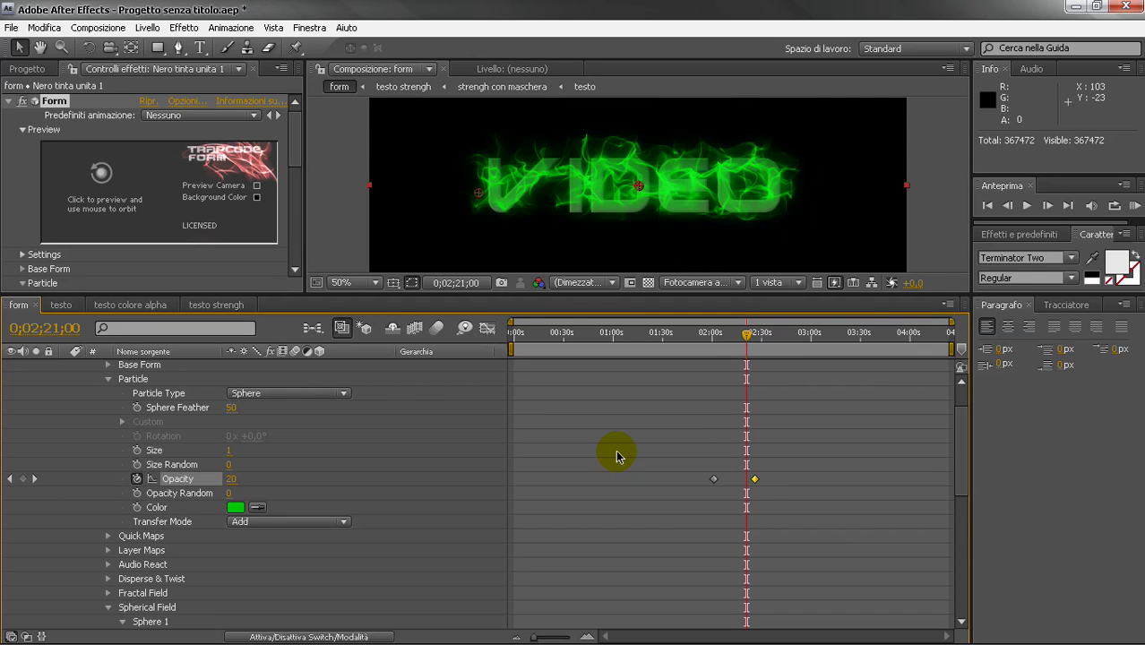
scroll(616, 449, down, 5)
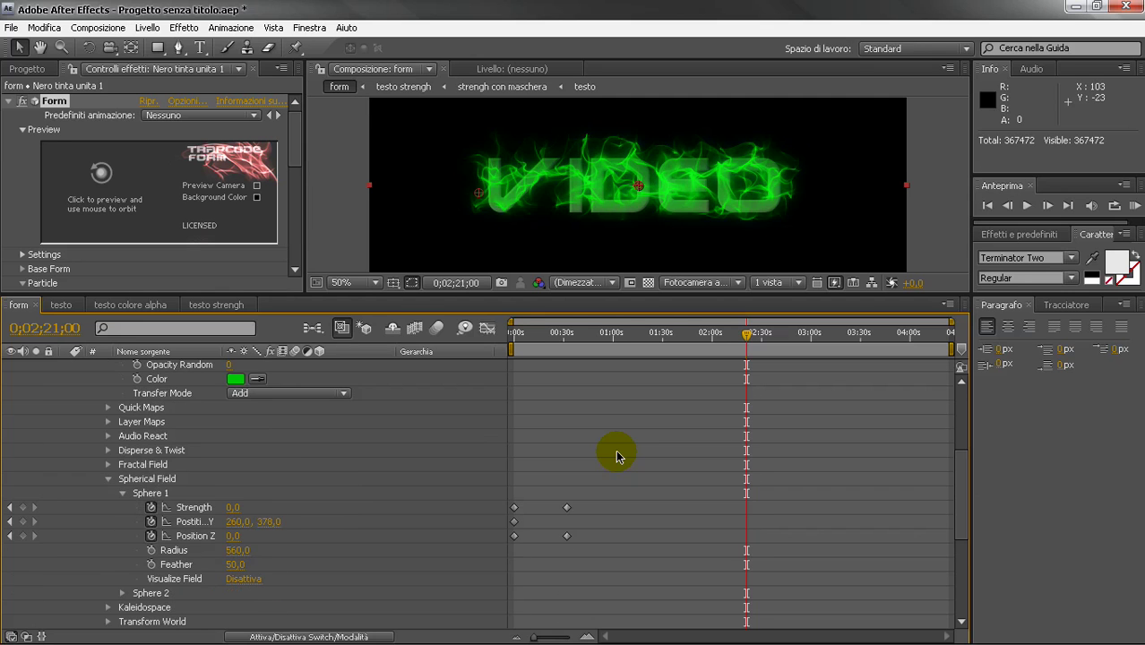
scroll(327, 487, down, 8)
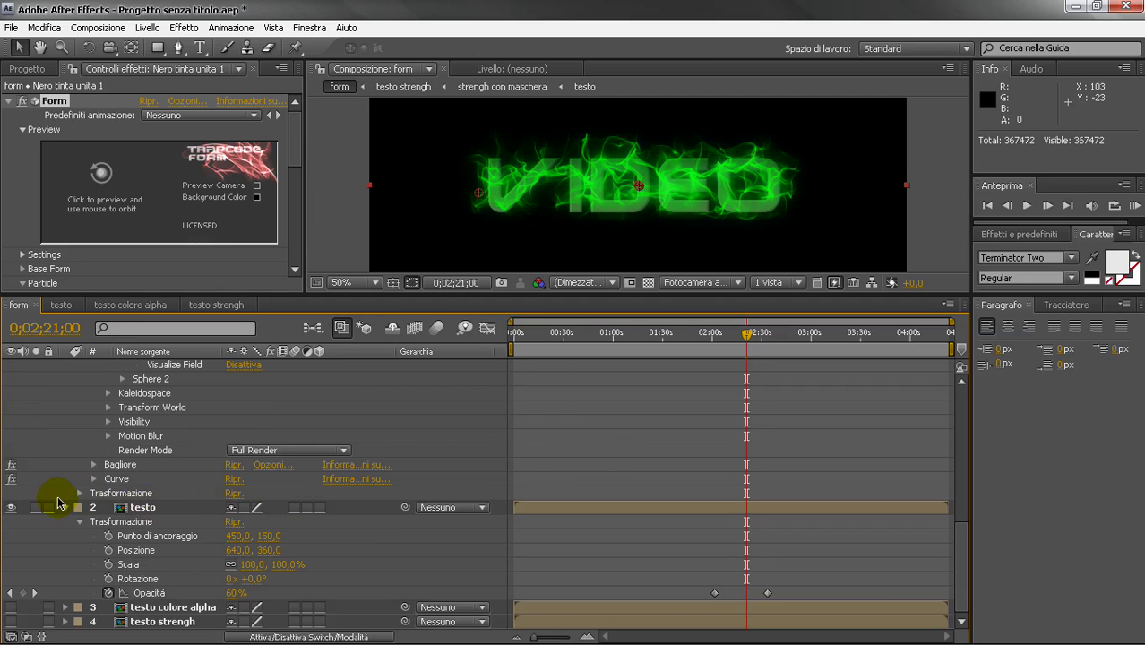
click(66, 507)
scroll(85, 459, up, 10)
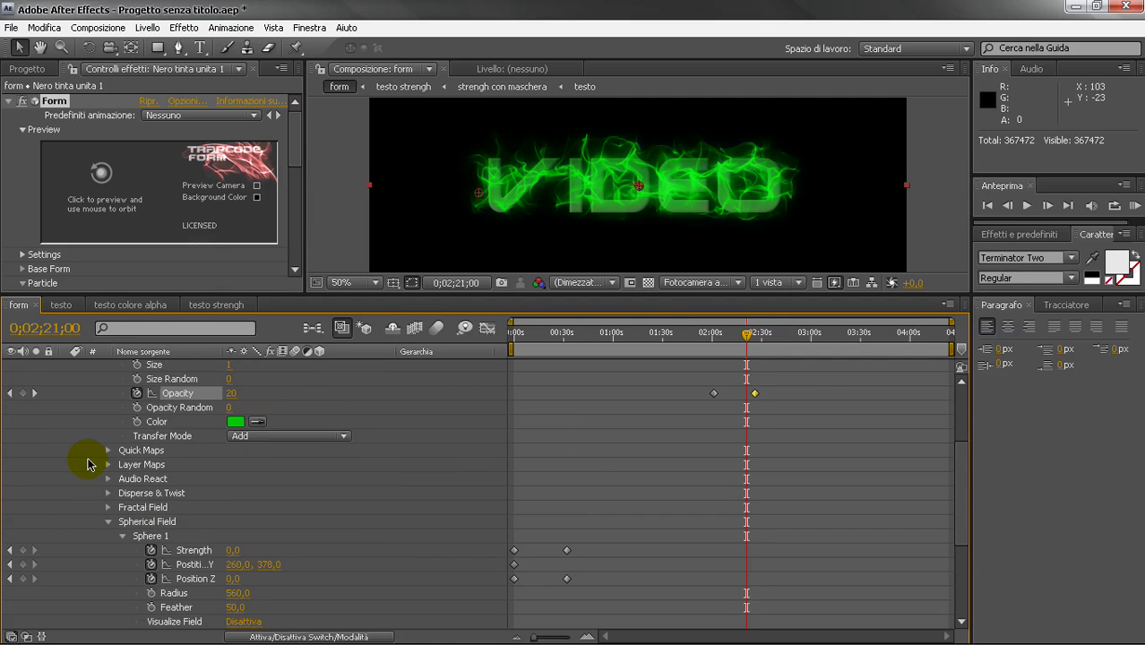
Step: Add a particle Opacity keyframe of 0 for the Form effect at 0;03;21;18
click(814, 334)
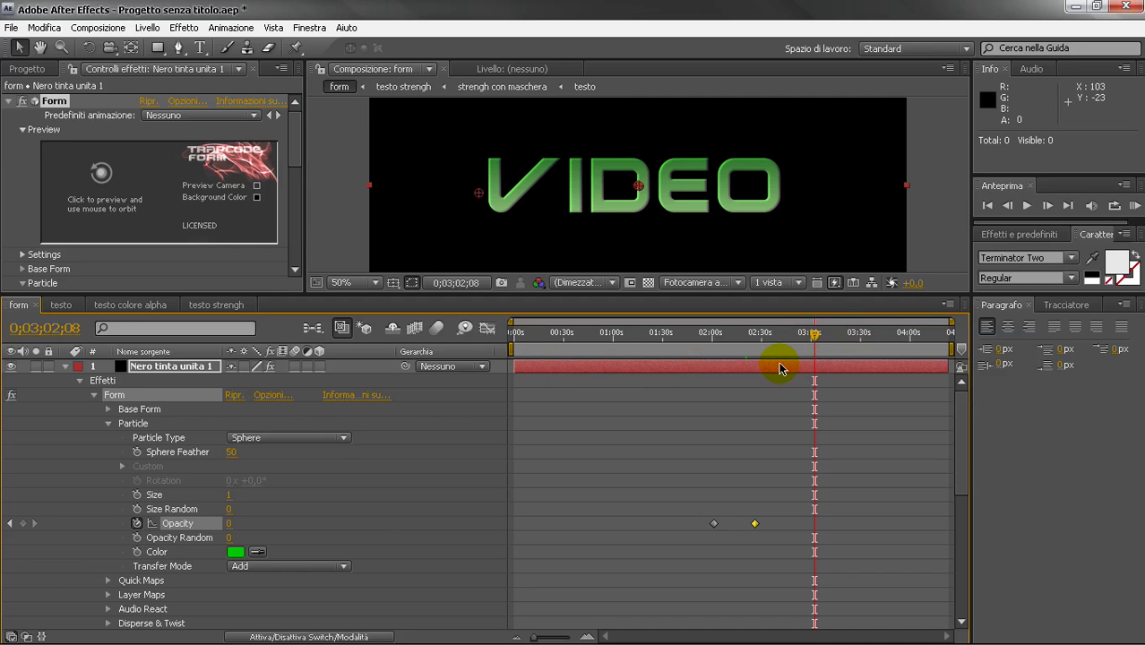
drag(816, 337, 849, 334)
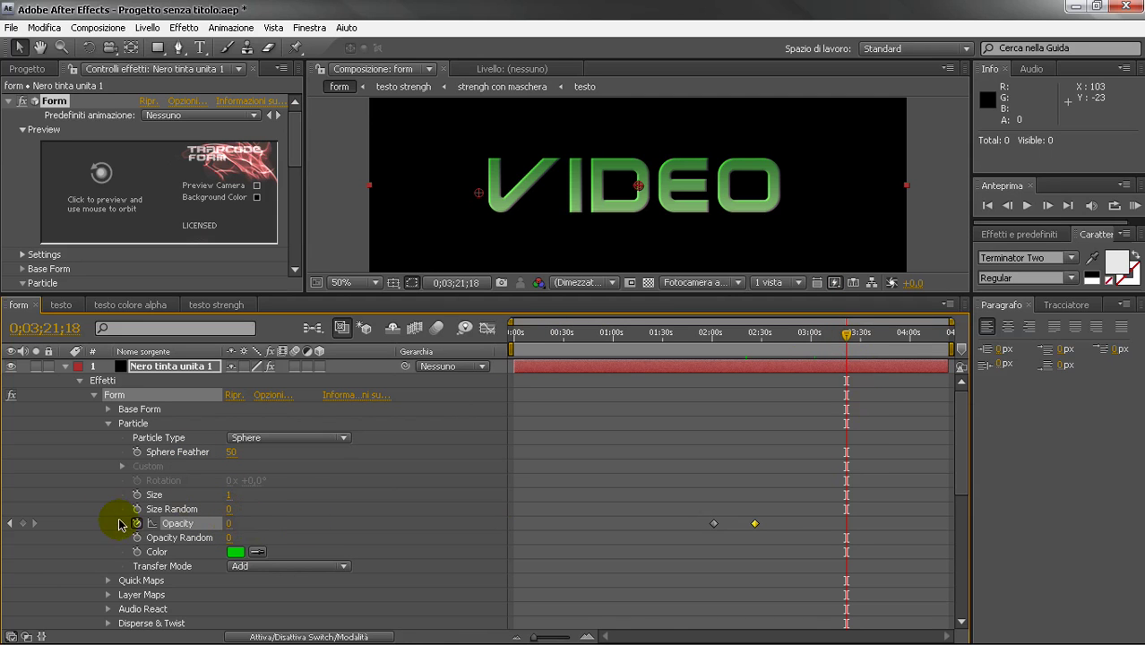
click(25, 524)
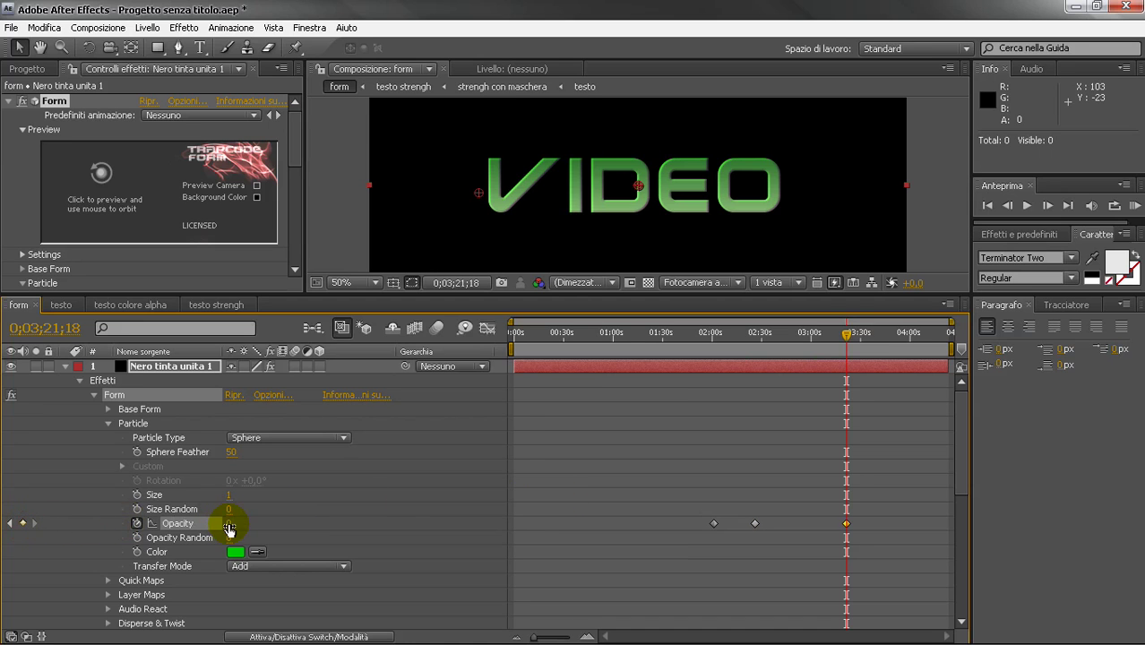
Step: Keyframe the Form effect's particle Opacity at 100 at 0;03;21;22 and at 0 at 0;03;37;11
click(1046, 206)
click(1046, 206)
click(1046, 206)
click(1046, 206)
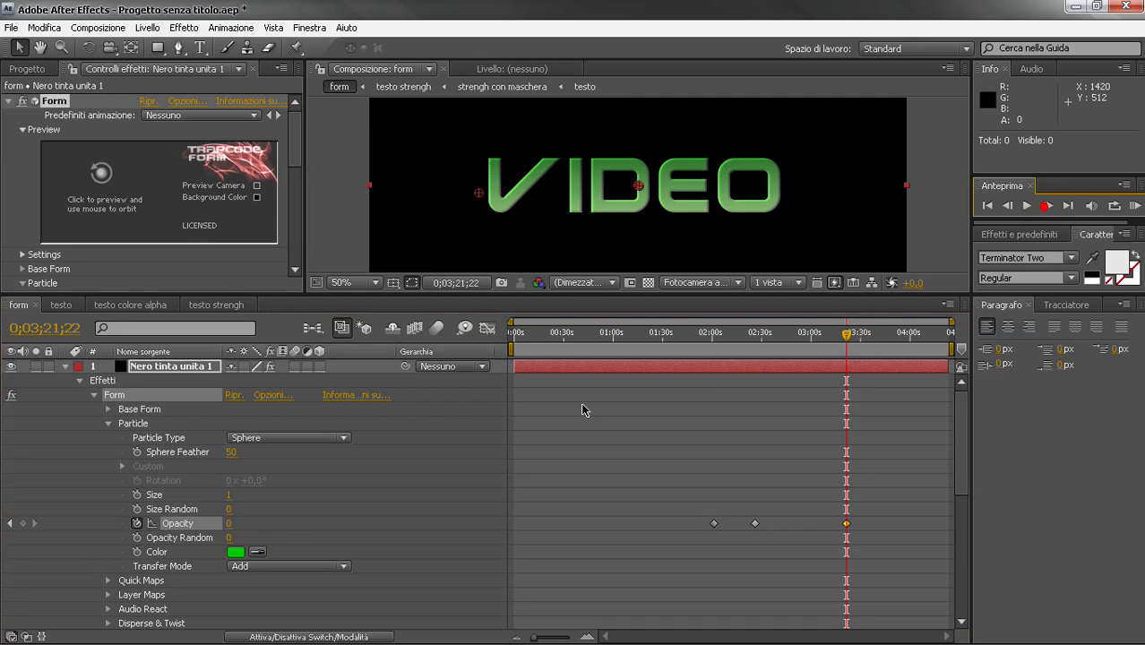
drag(230, 524, 367, 520)
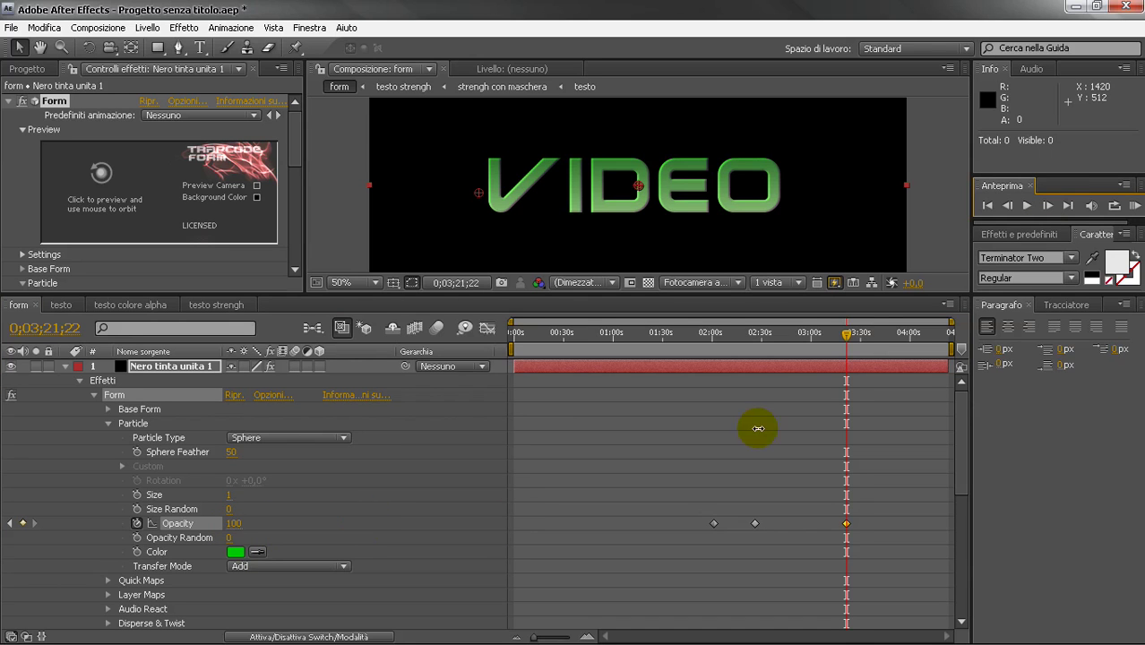
click(850, 341)
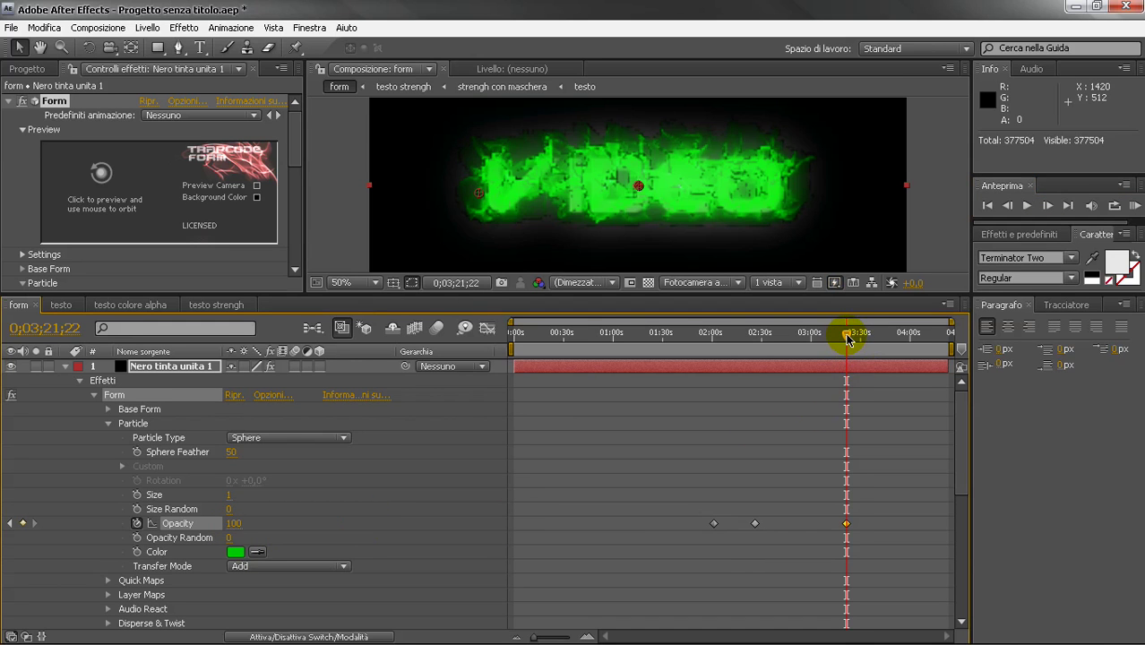
drag(847, 339, 874, 335)
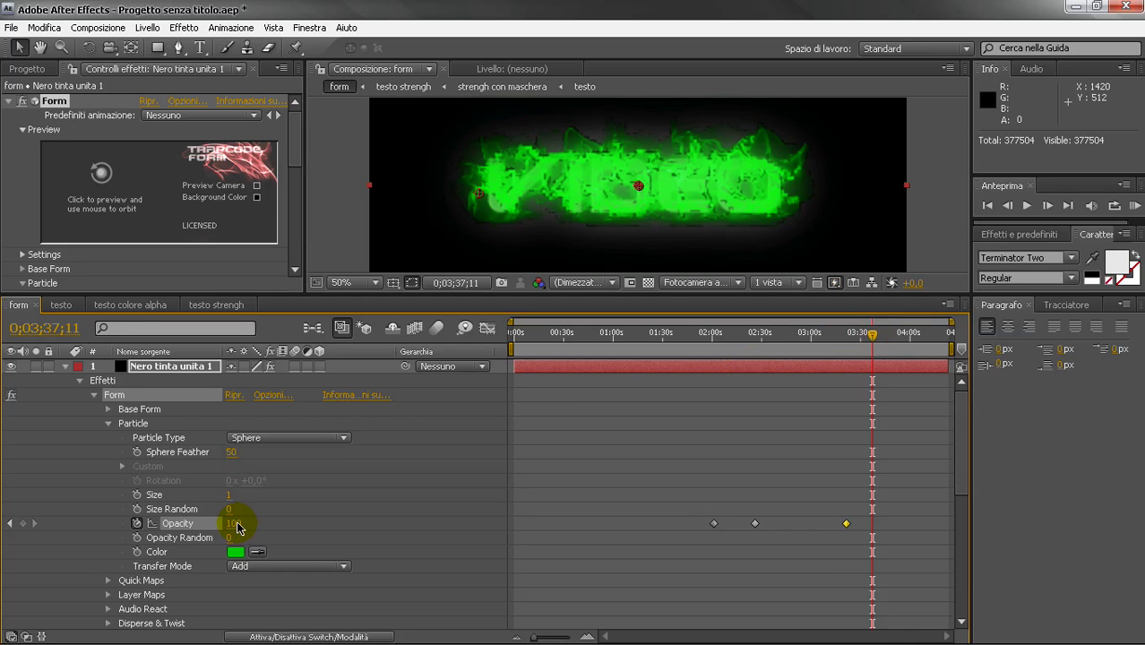
click(235, 524)
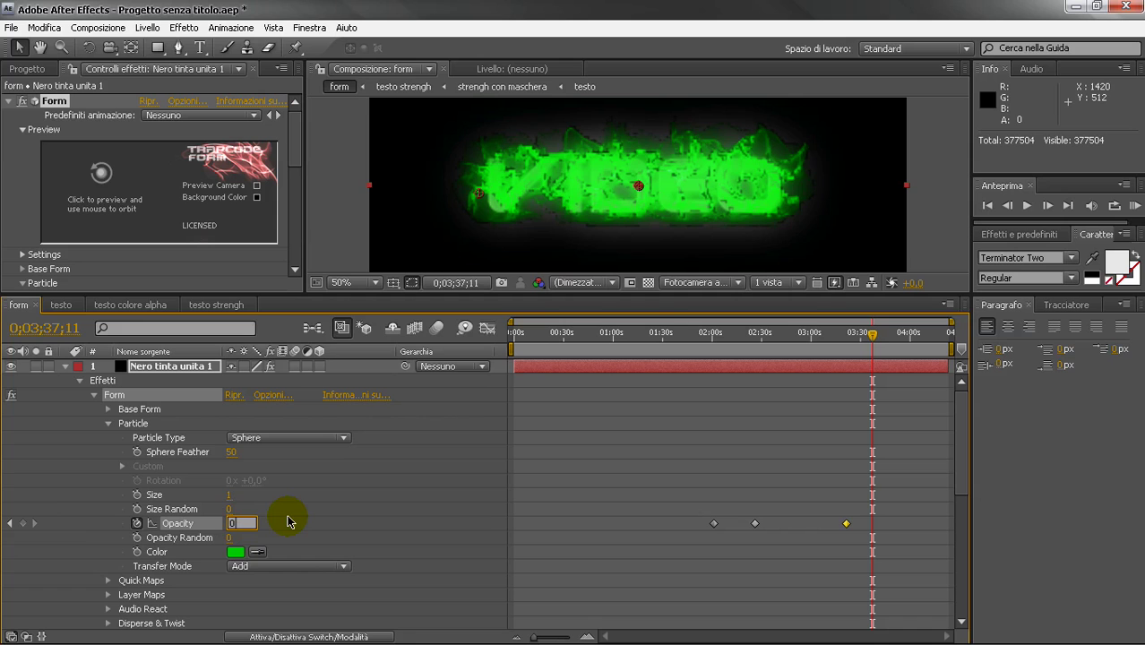
click(278, 528)
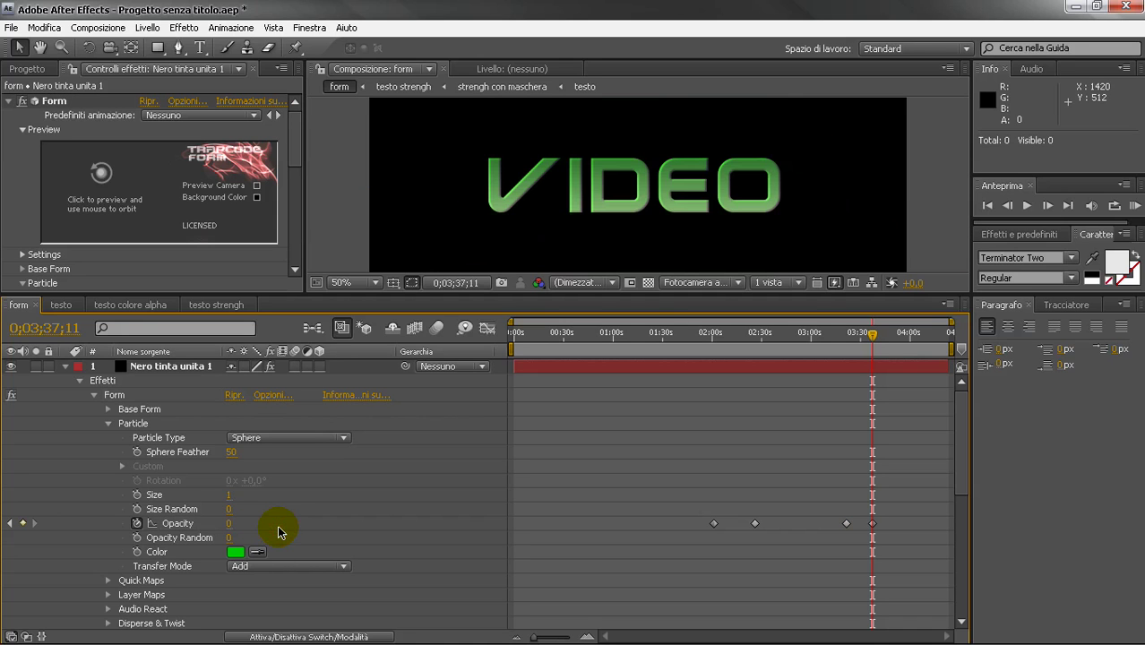
Step: Expand the Form effect's Disperse & Twist group and start Disperse and Twist keyframes at 0 at 0;03;21;18
drag(873, 337, 851, 338)
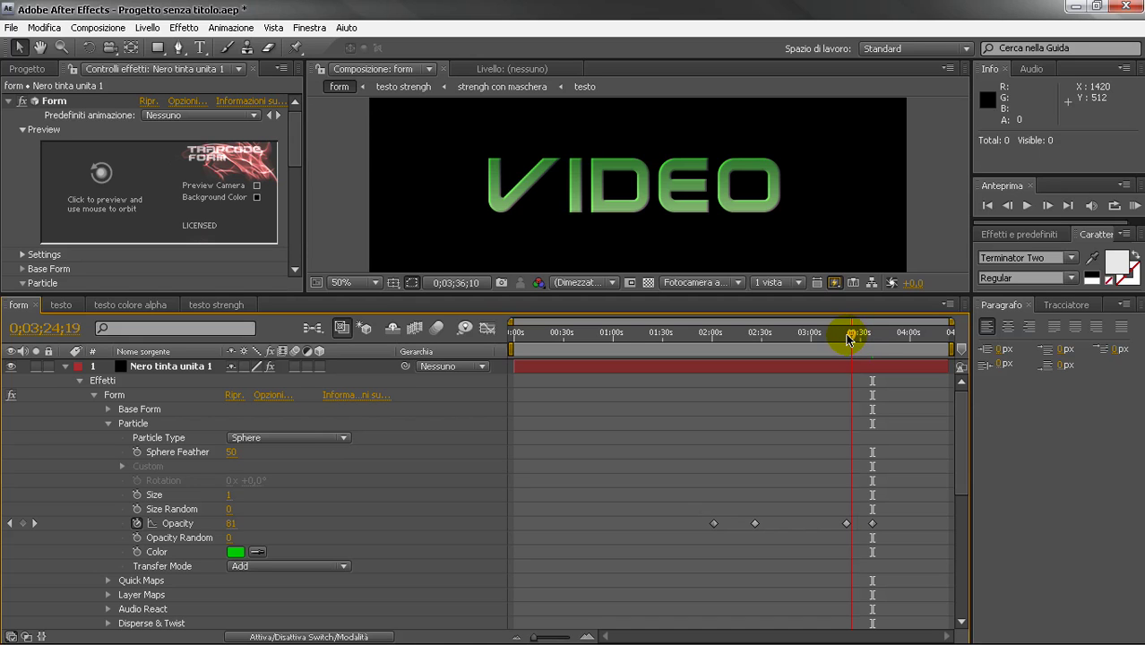
click(846, 338)
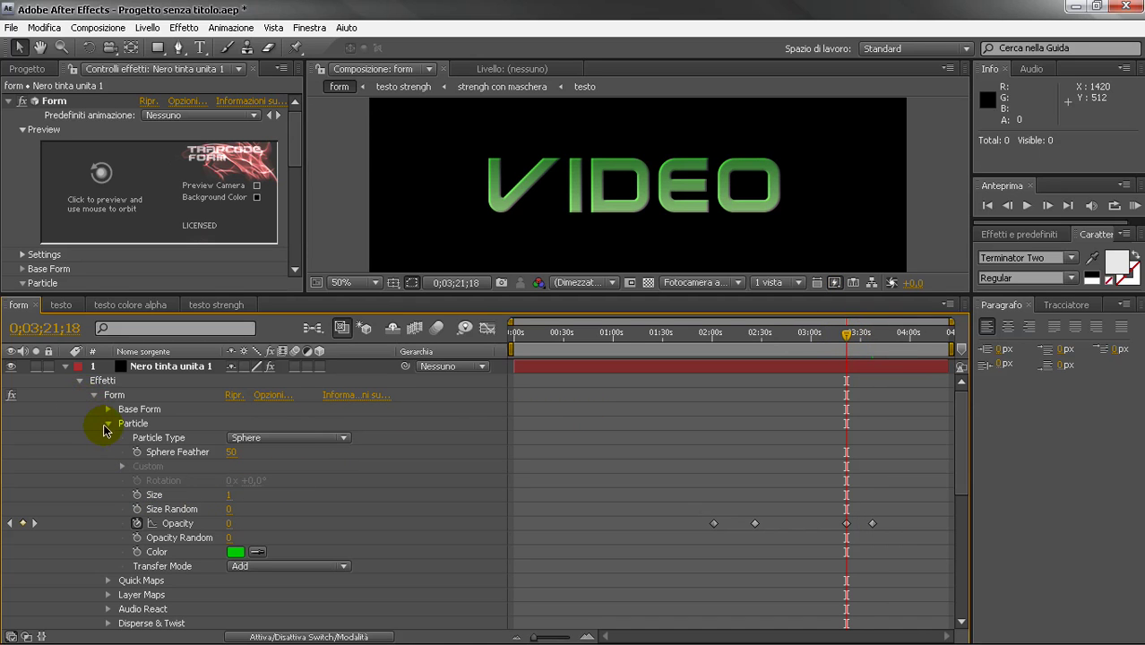
scroll(103, 432, down, 5)
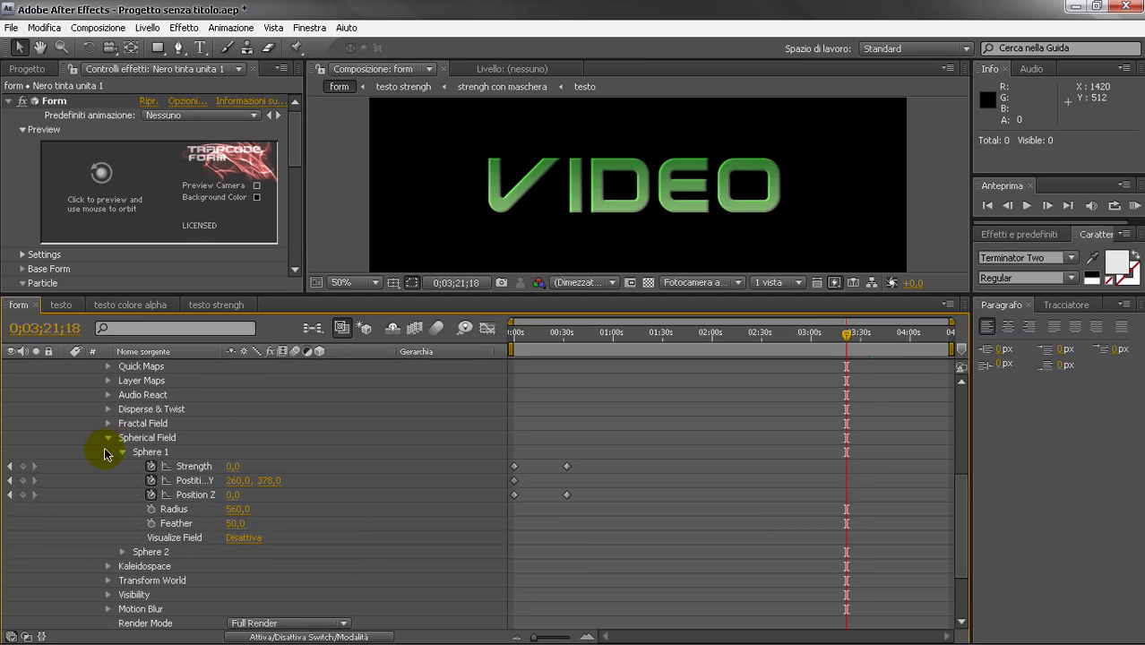
scroll(111, 462, up, 1)
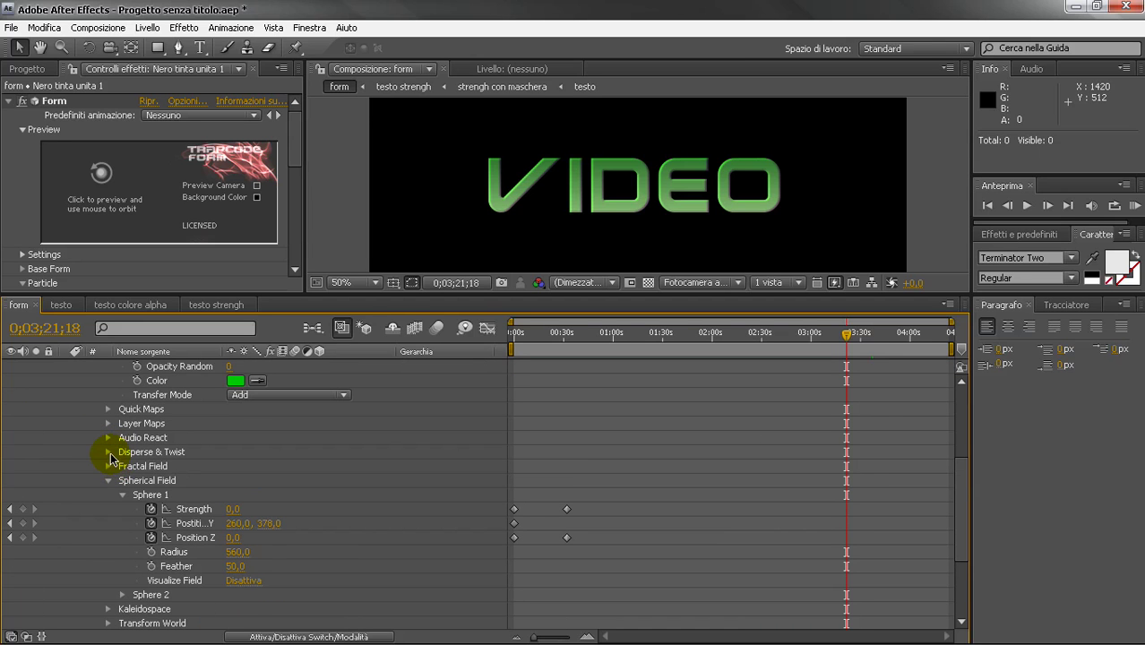
click(108, 452)
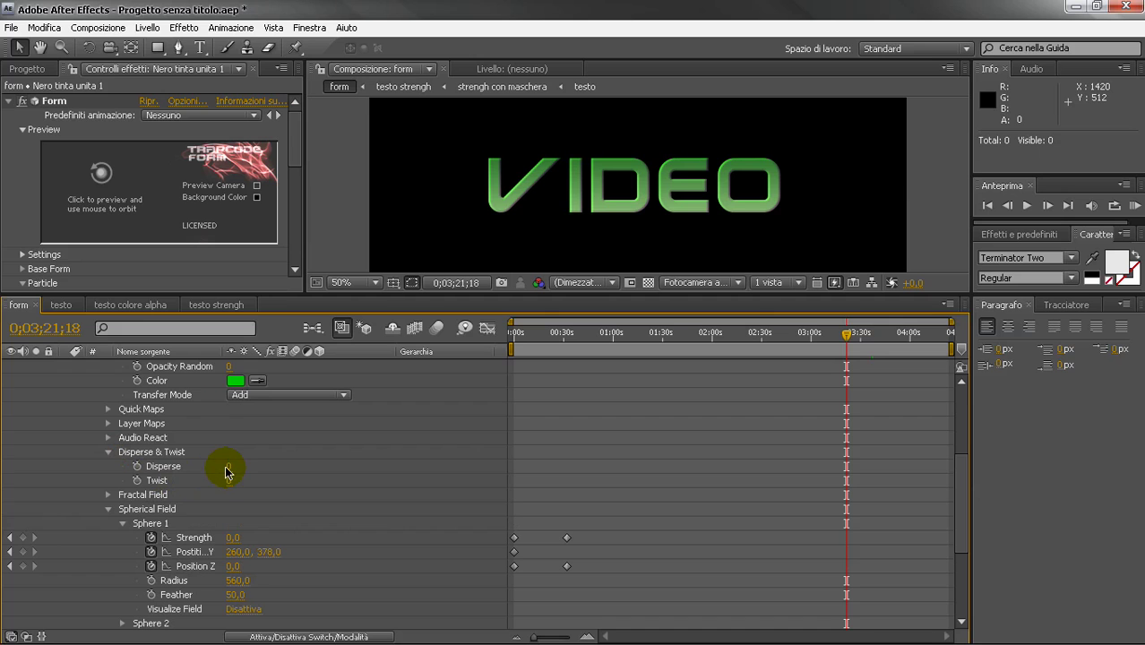
click(136, 466)
click(136, 480)
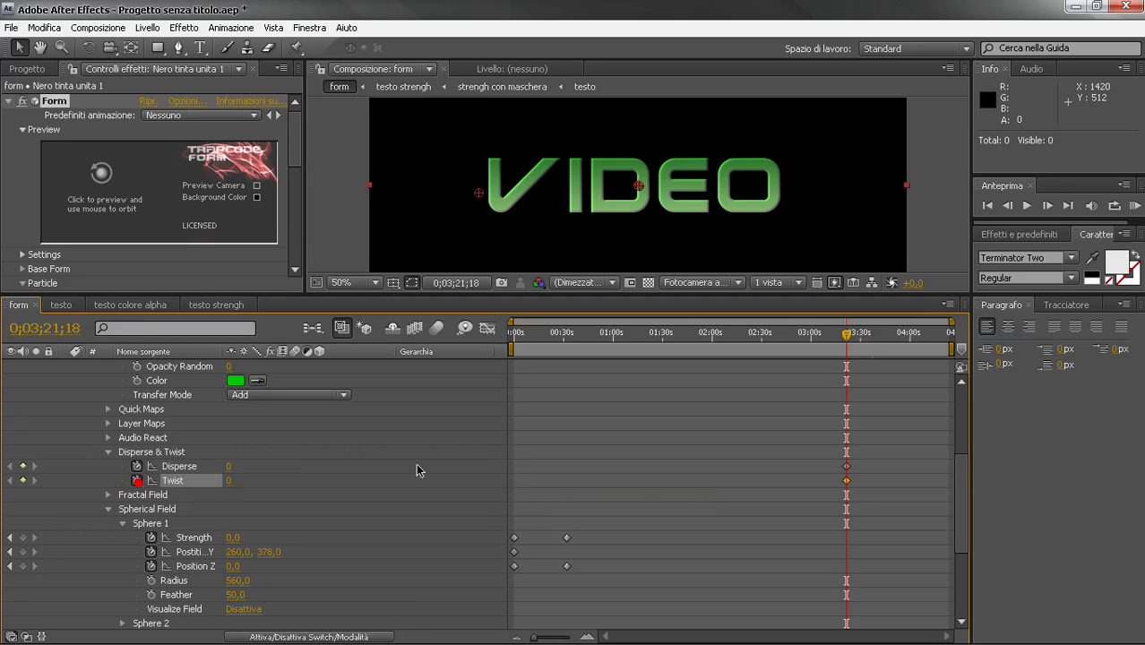
Step: Keyframe the Form effect's Disperse at 58 at 0;03;36;10
drag(848, 340, 874, 338)
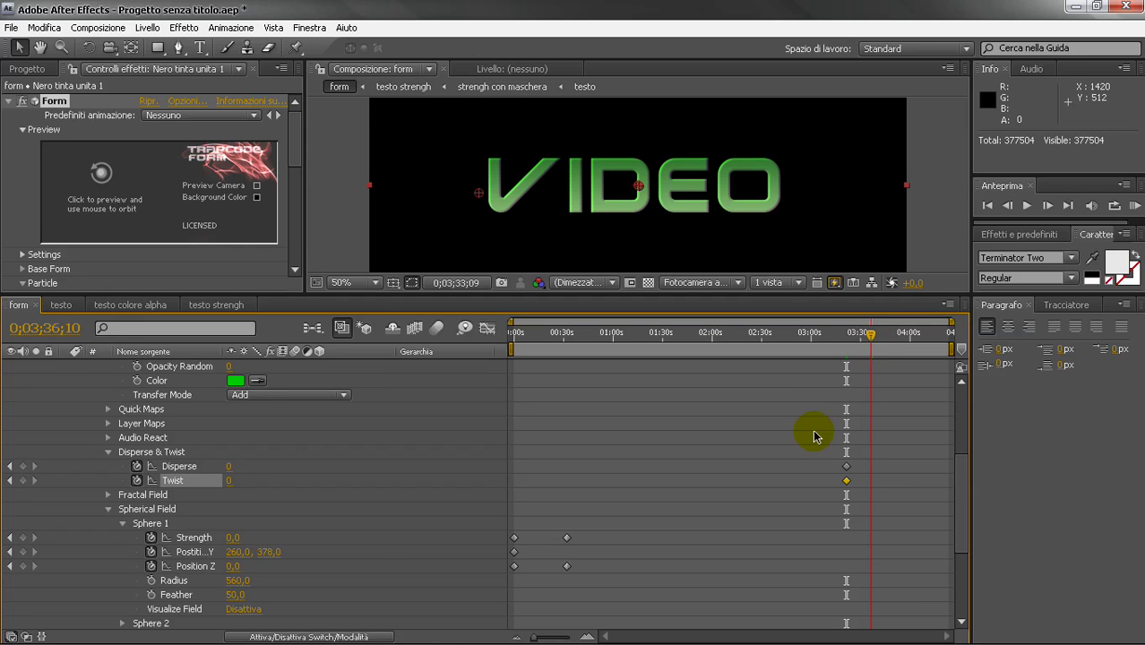
scroll(815, 439, up, 5)
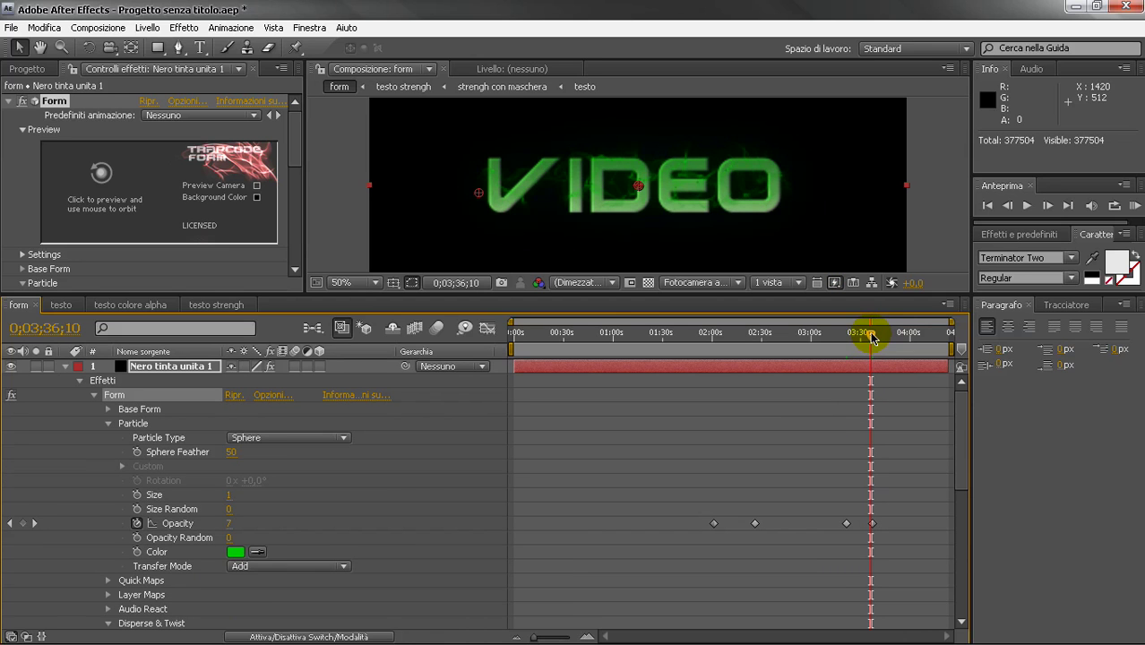
click(320, 504)
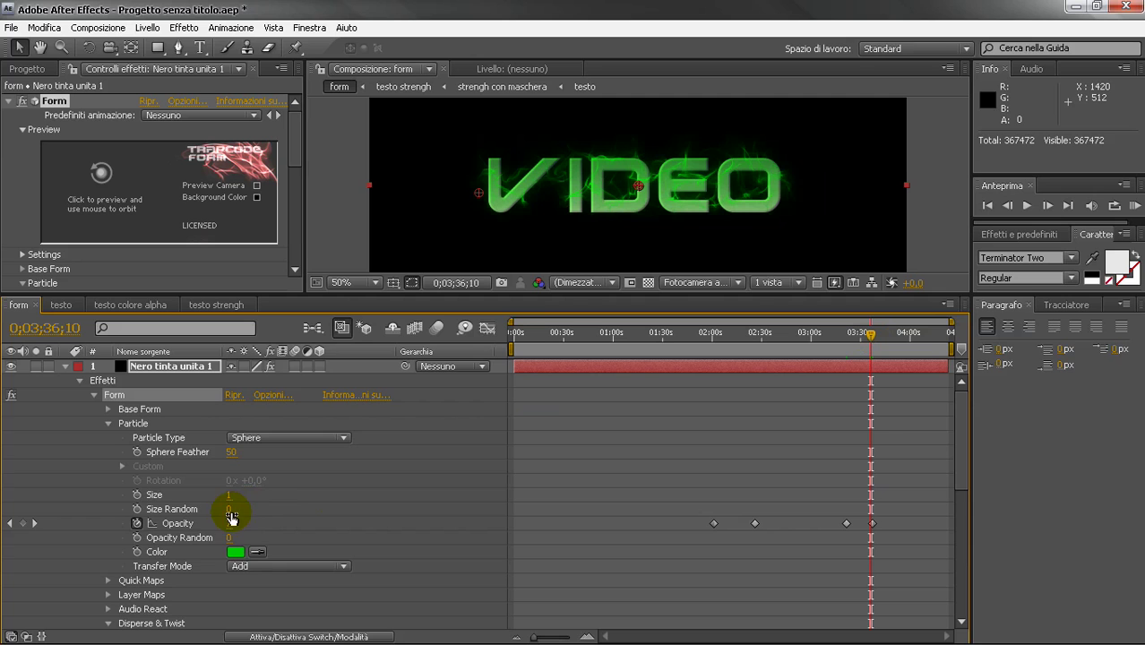
scroll(255, 502, down, 8)
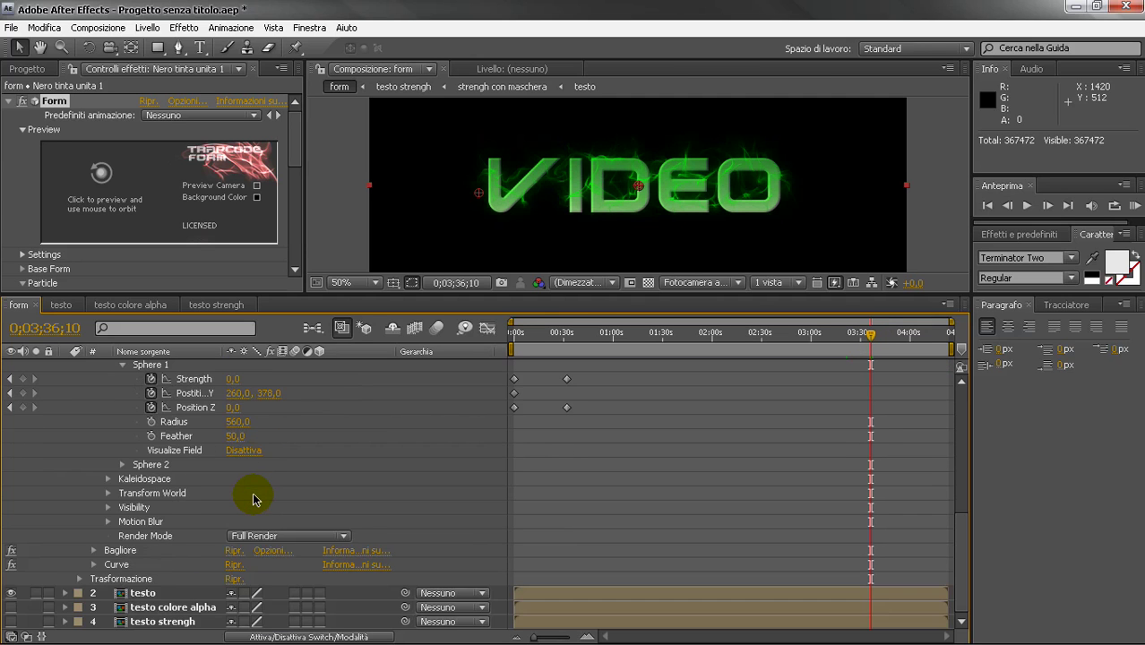
scroll(253, 499, up, 3)
drag(230, 436, 282, 445)
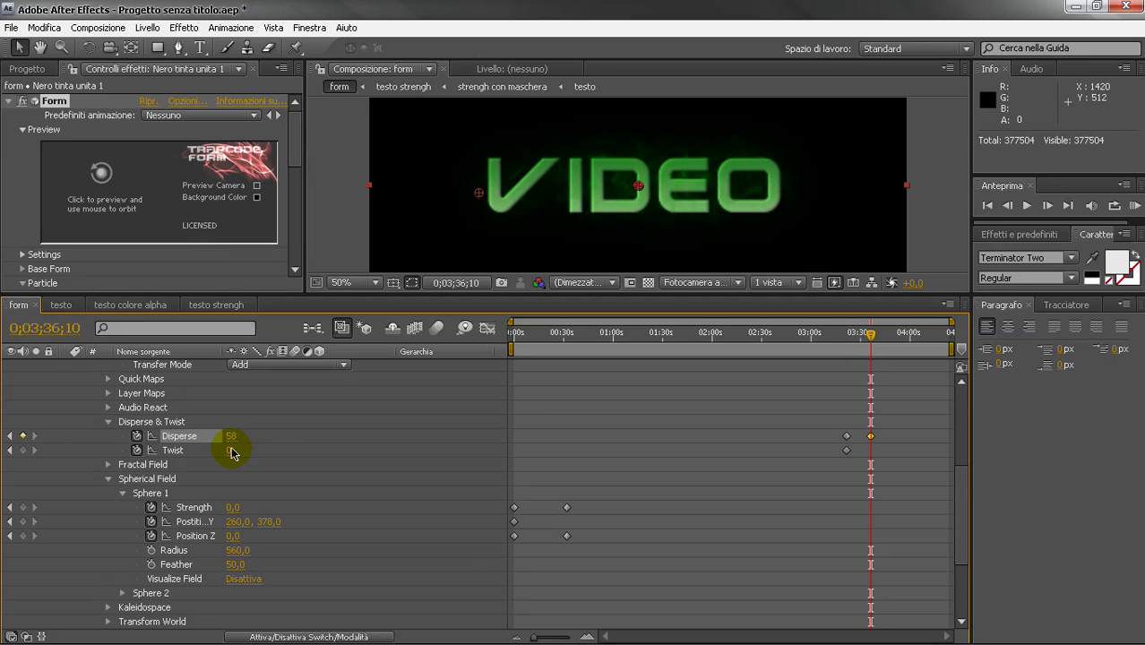
Step: Keyframe the Form effect's Twist at 2 at 0;03;36;10 and check the dispersal at 0;03;29;07
drag(230, 454, 230, 456)
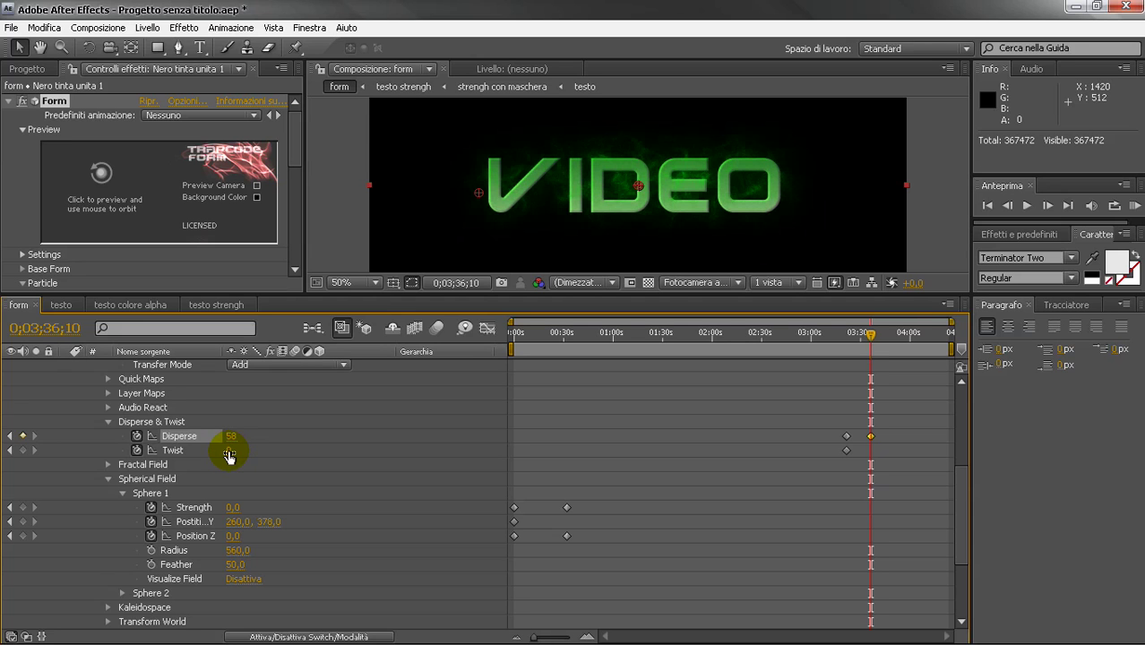
click(230, 453)
key(Return)
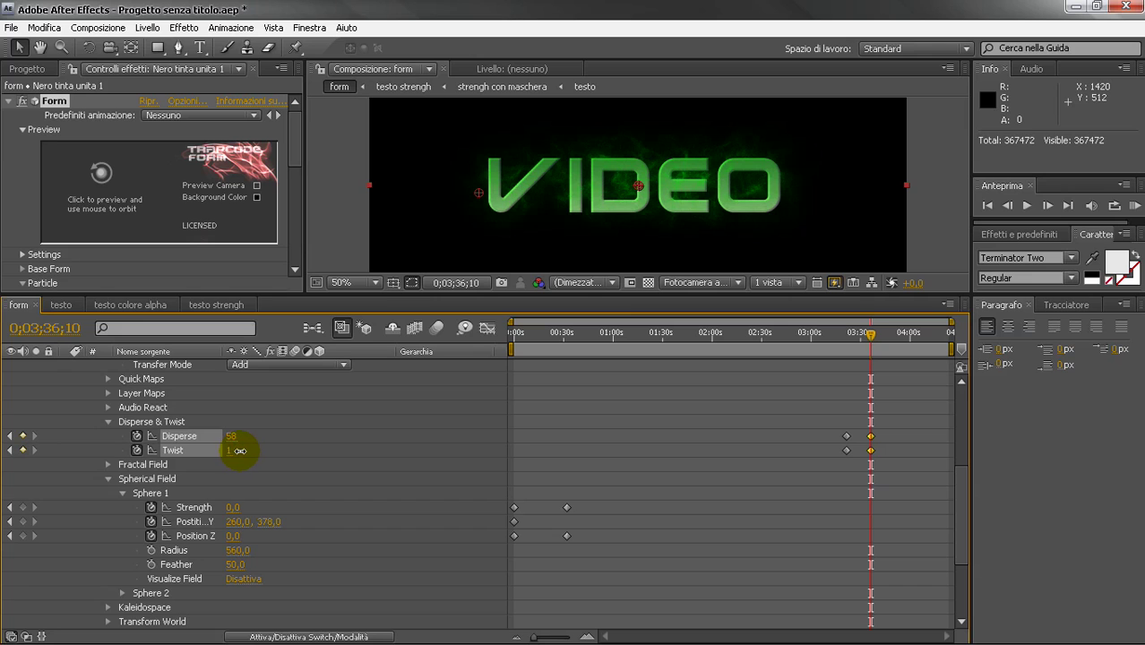
click(296, 448)
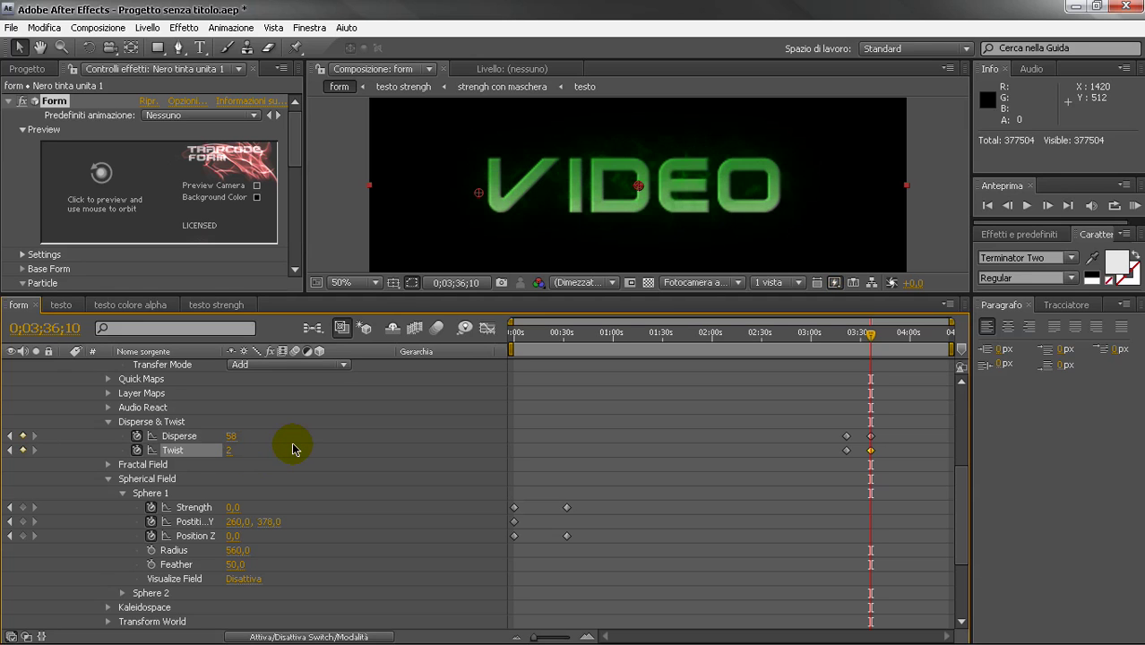
drag(870, 333, 858, 342)
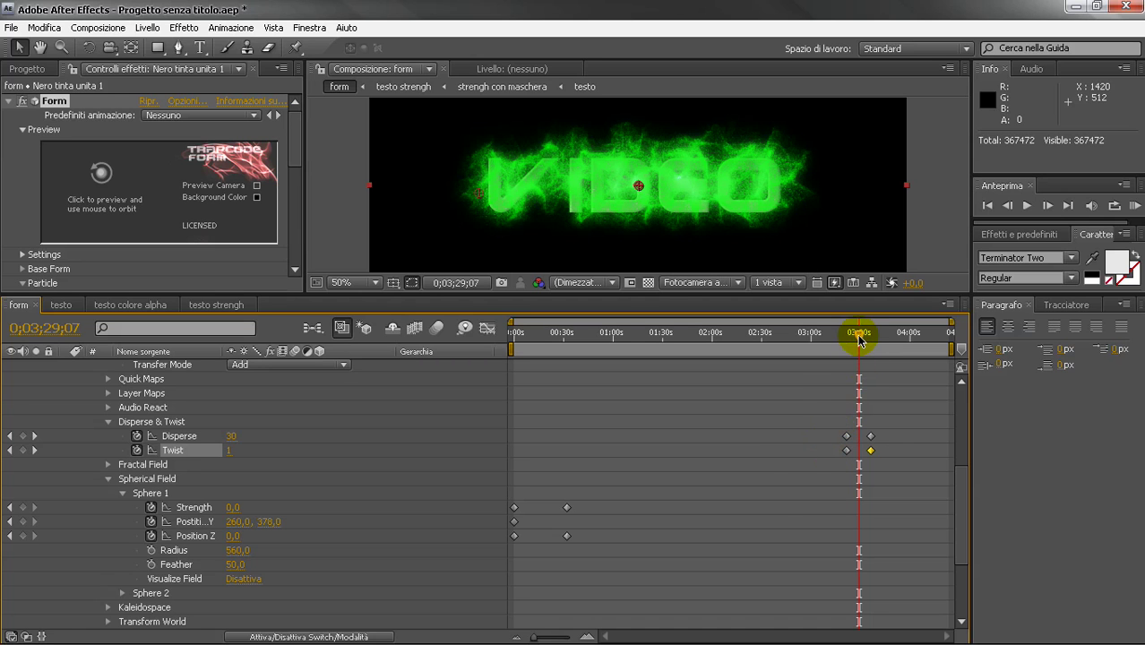
Step: Expand the testo layer and add an Opacità keyframe of 100% at 0;03;28;21
scroll(342, 447, down, 5)
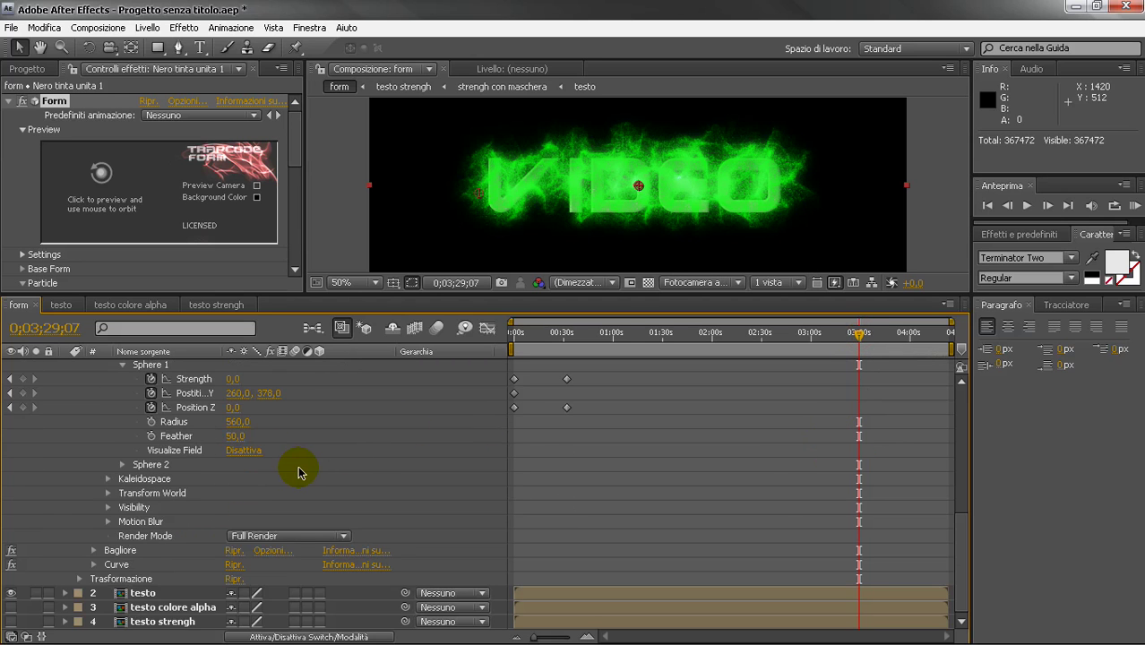
click(64, 593)
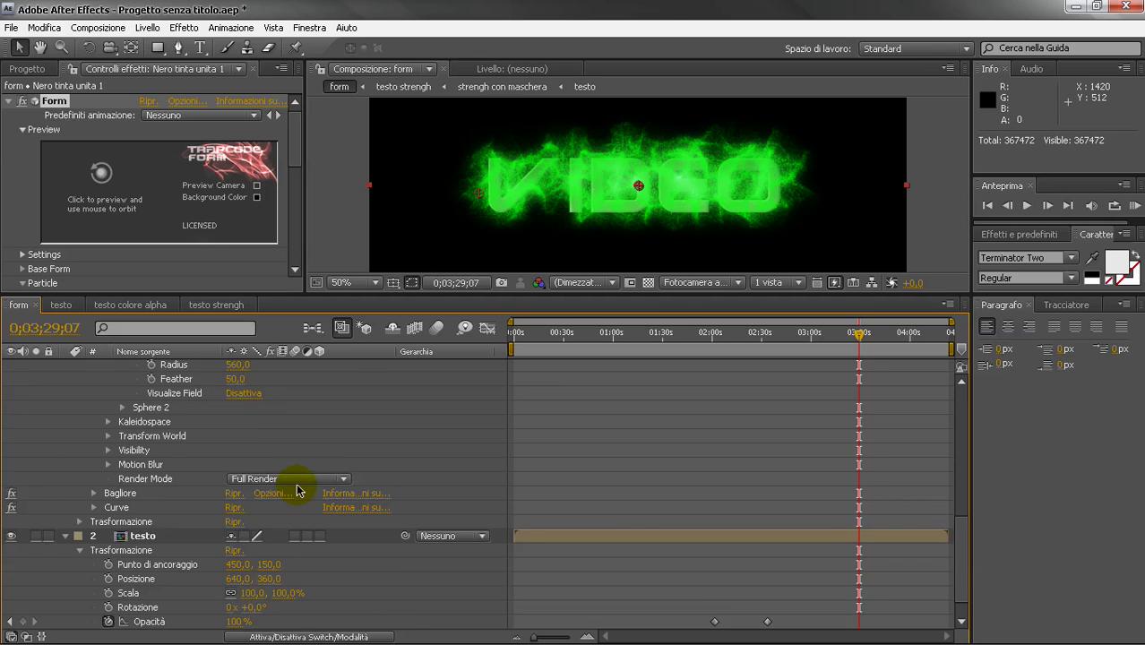
scroll(349, 491, down, 1)
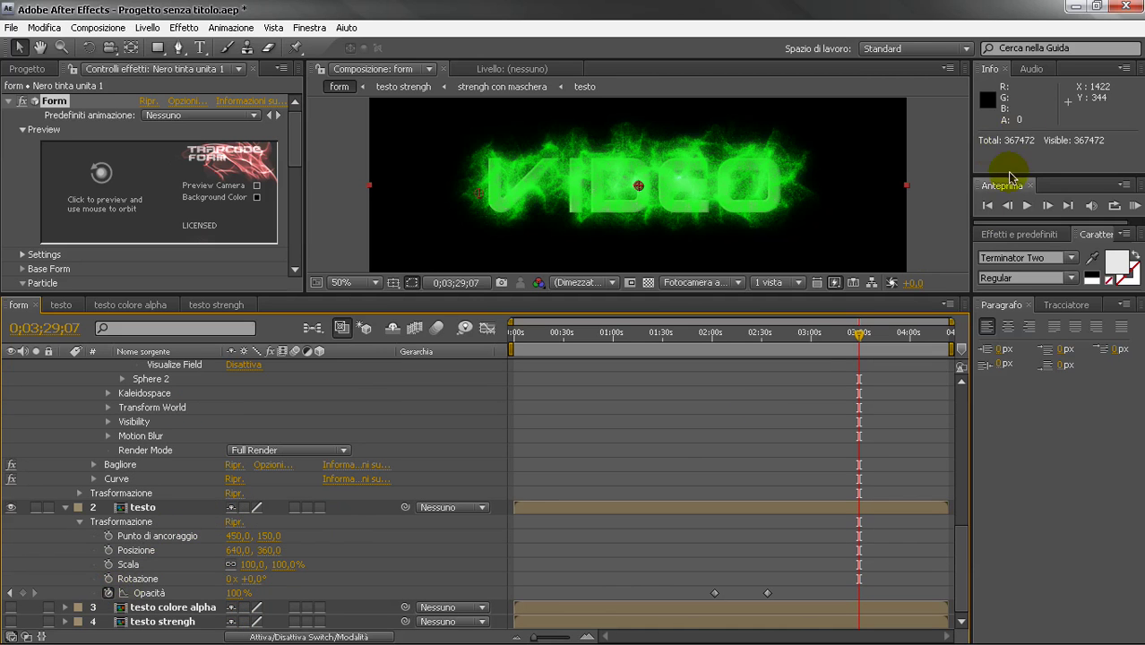
click(859, 337)
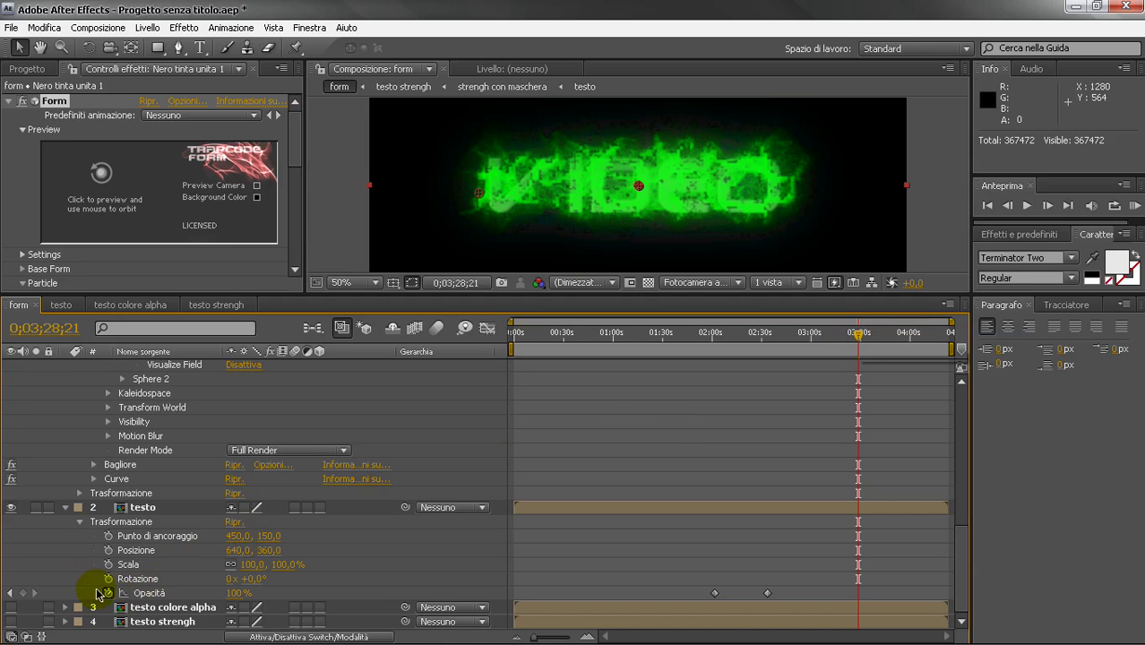
click(22, 592)
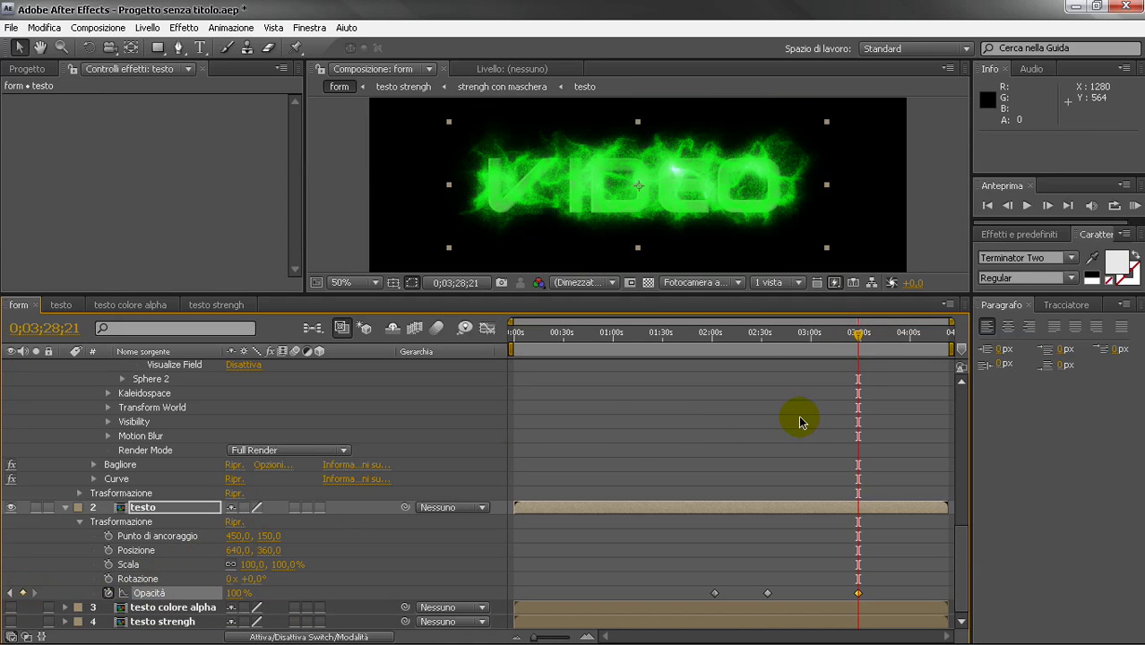
Step: Keyframe the testo layer's Opacità at 0% at 0;03;28;28, seven frames after the 100% keyframe
click(1047, 206)
click(1047, 206)
click(1047, 206)
click(1047, 206)
click(1047, 206)
click(1047, 206)
click(1047, 206)
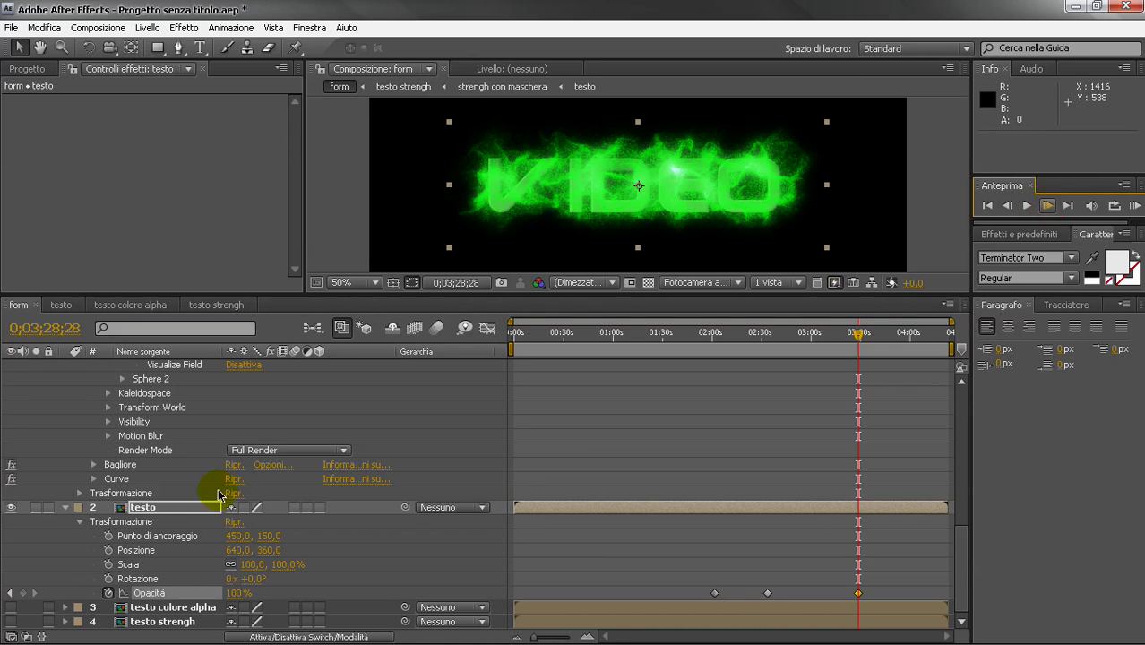
drag(226, 597, 237, 595)
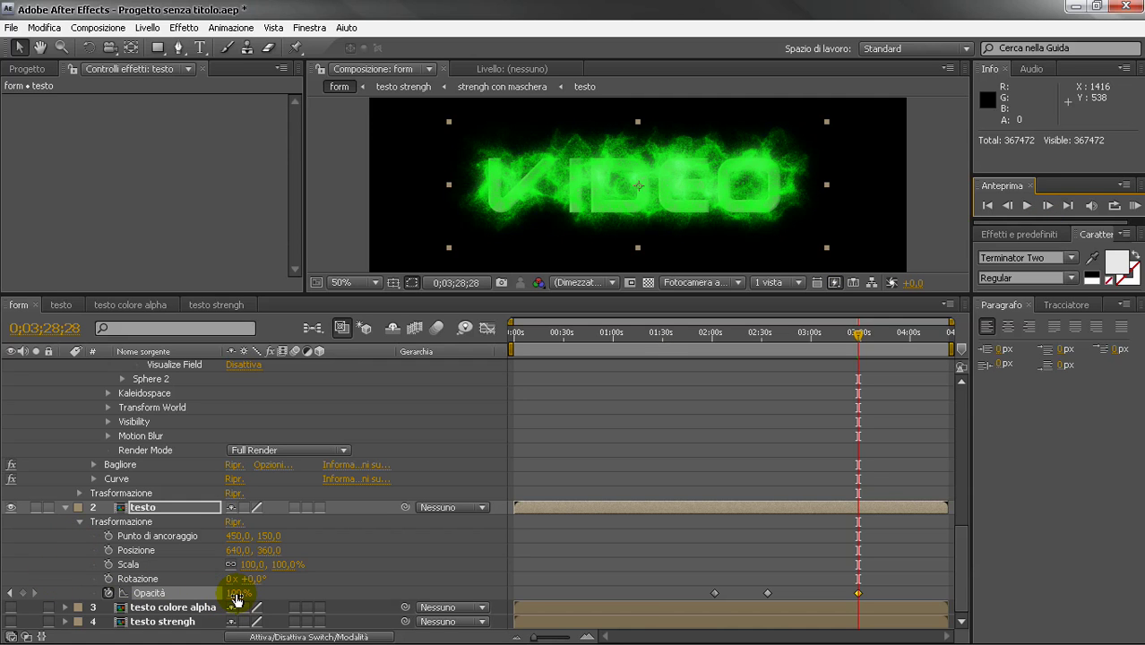
click(237, 595)
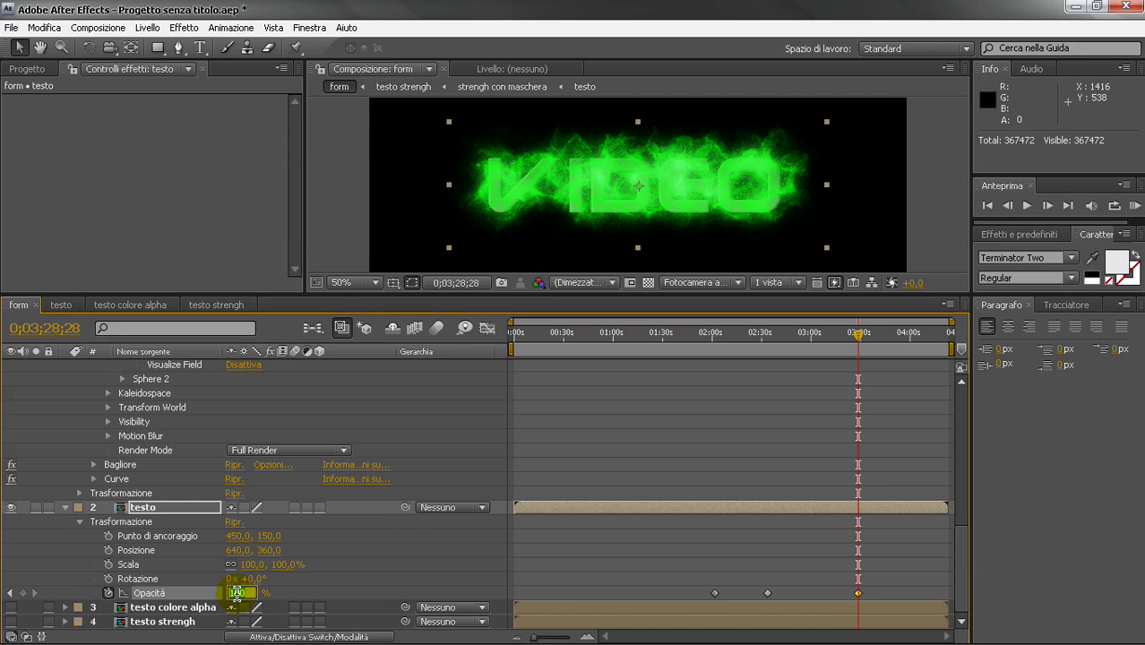
text(0)
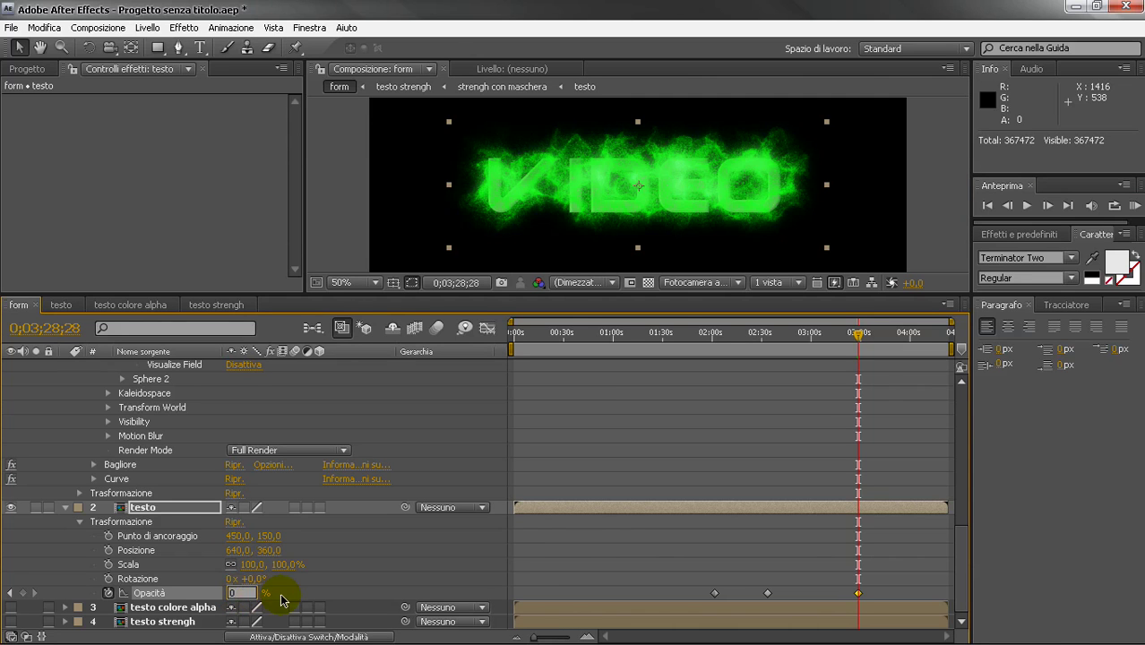
key(Return)
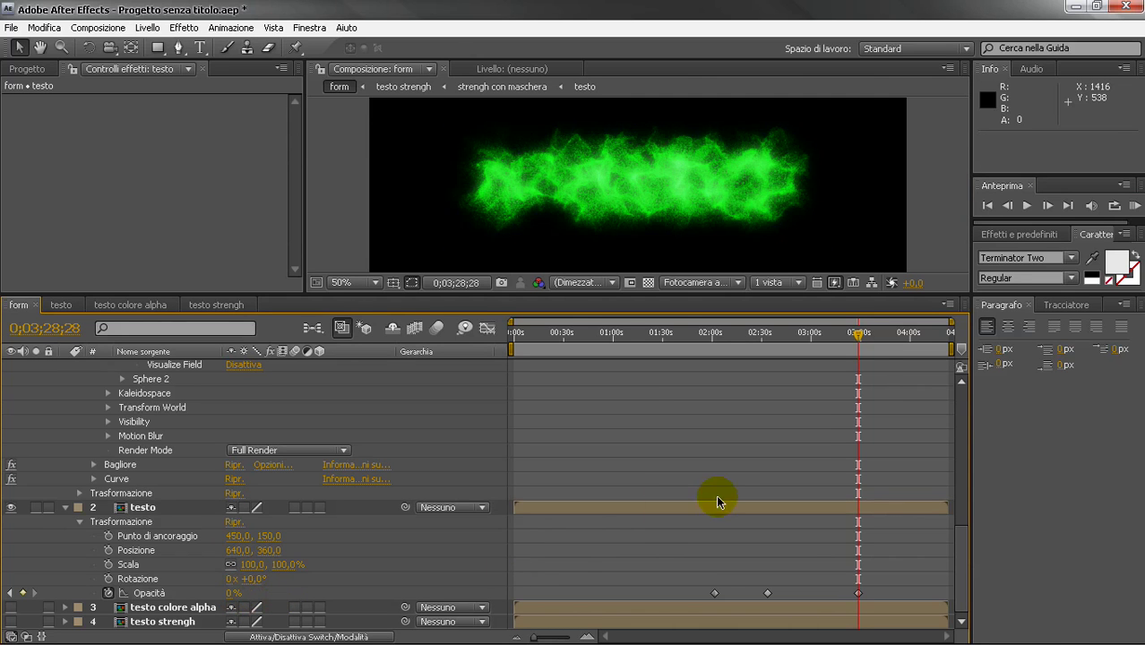
Step: Check the testo fade-out backwards from 0;03;28;27 to 0;03;28;06 and return to the Form effect's properties on Nero tinta unita 1
click(1007, 206)
click(846, 353)
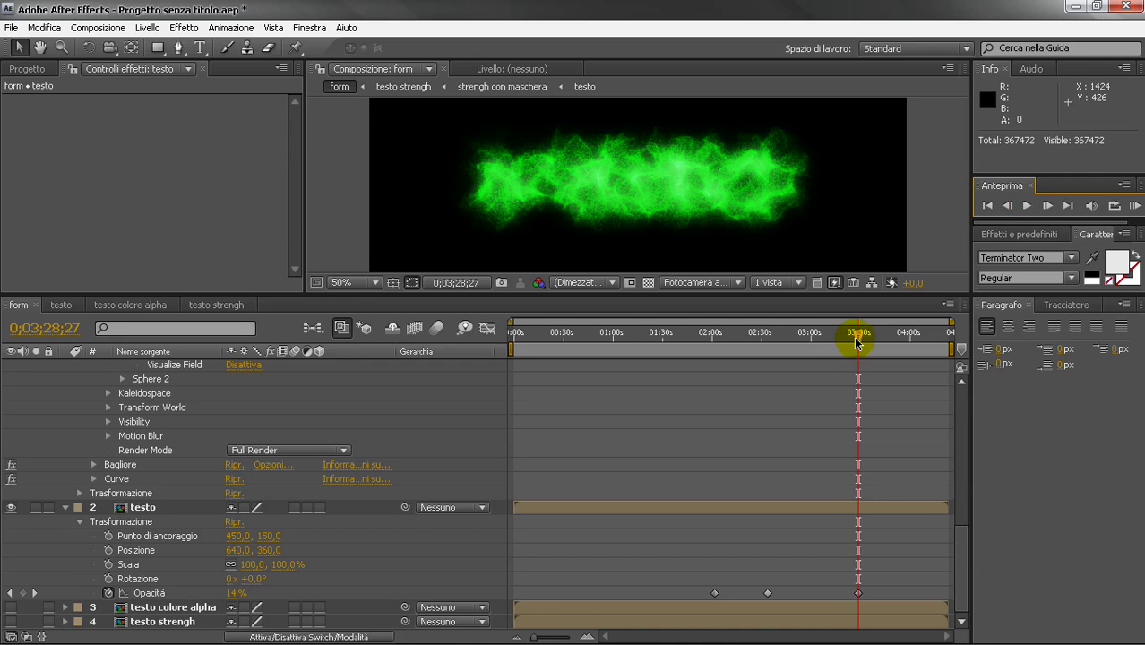
click(1009, 206)
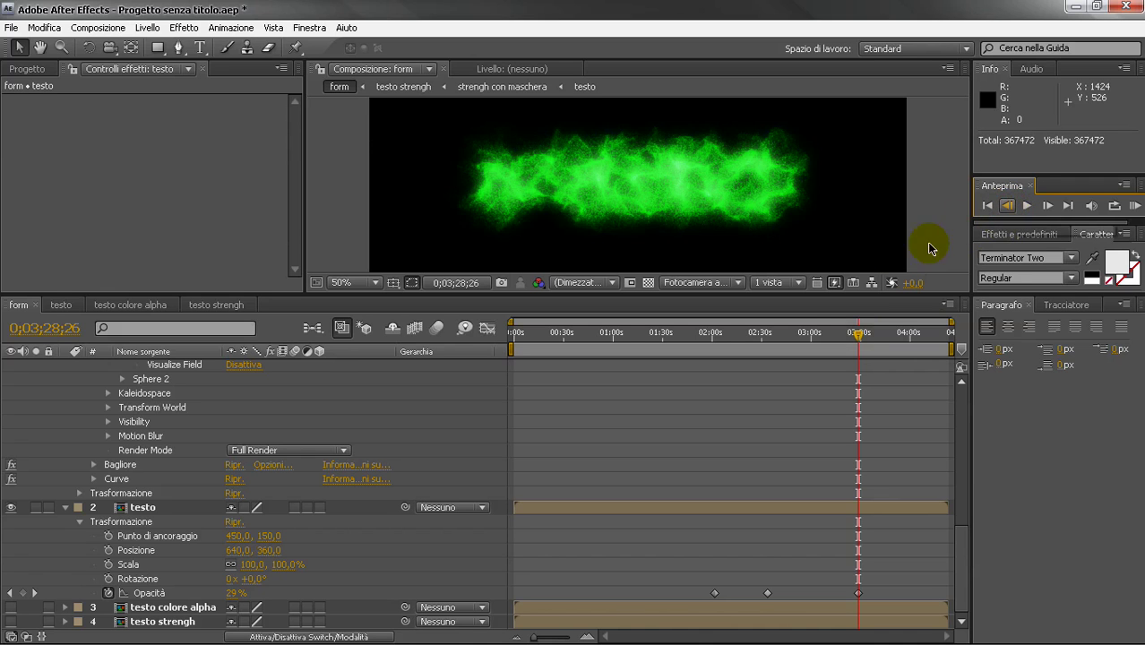
click(858, 335)
mouse_move(858, 335)
mouse_down()
mouse_move(843, 338)
mouse_move(858, 333)
mouse_up()
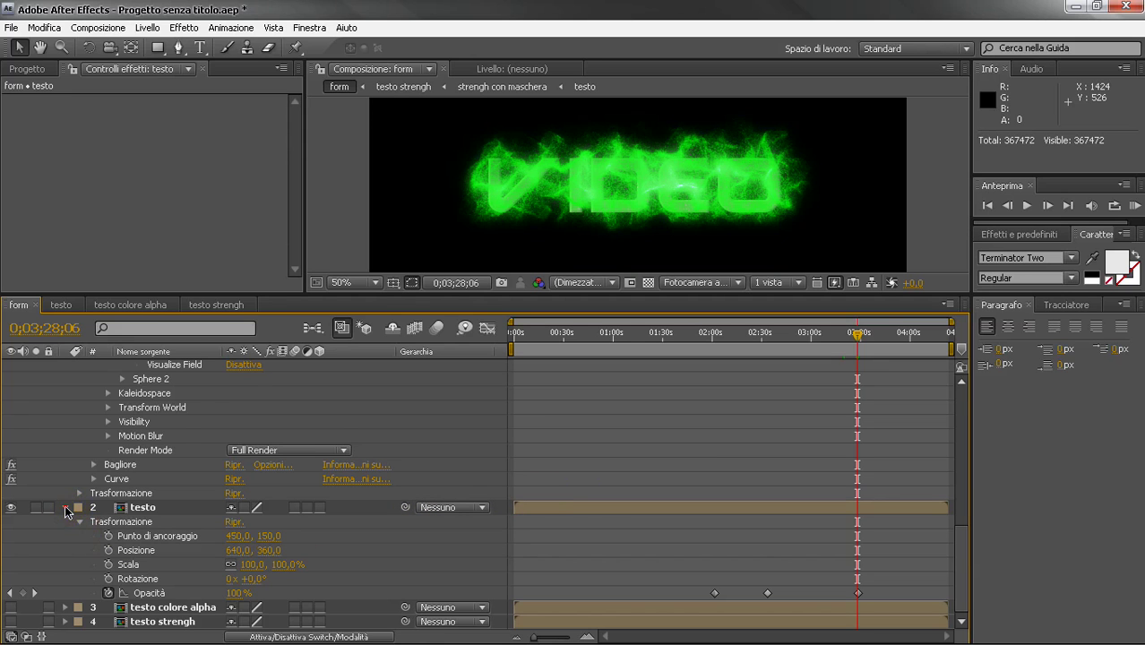
scroll(77, 511, up, 4)
scroll(79, 512, up, 6)
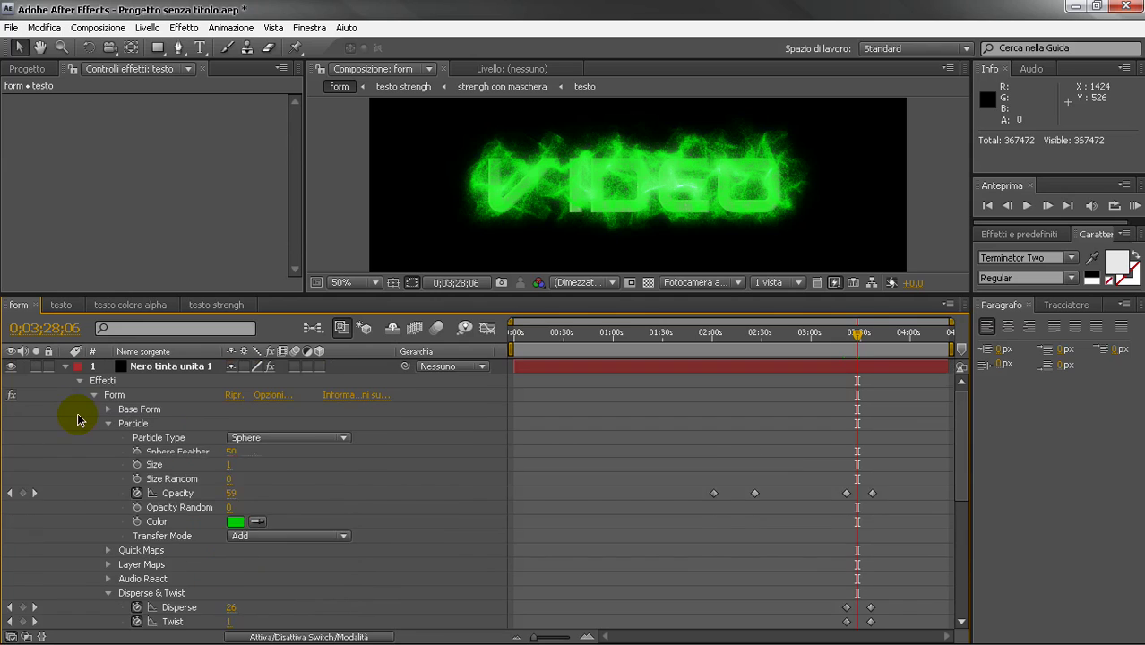